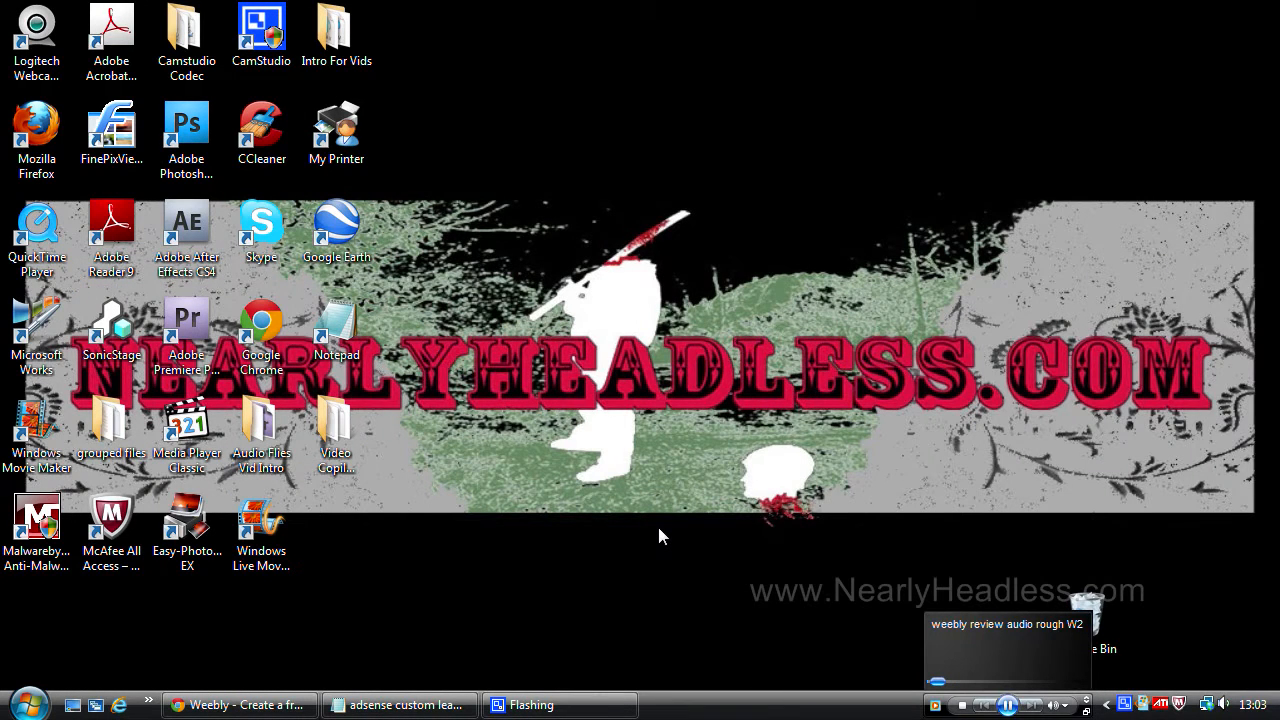
Step: Restore the Chrome window showing Weebly's About Us page from the taskbar
click(245, 705)
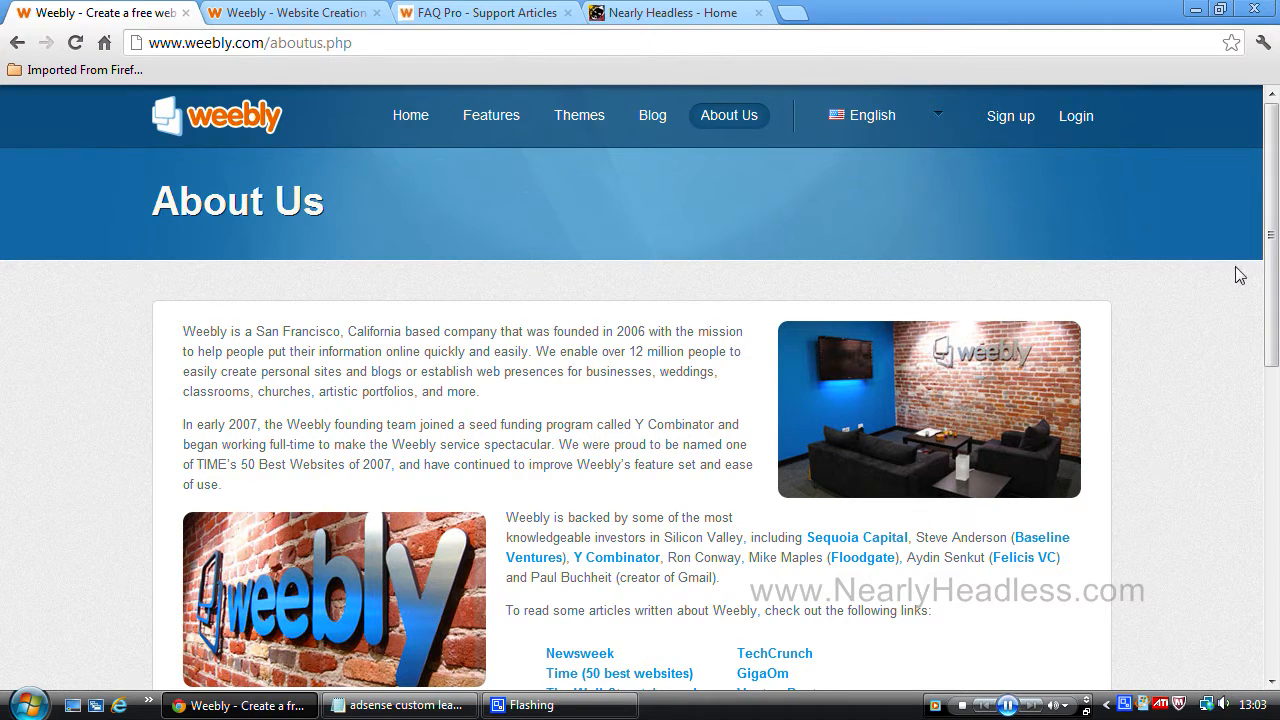
scroll(1204, 297, down, 2)
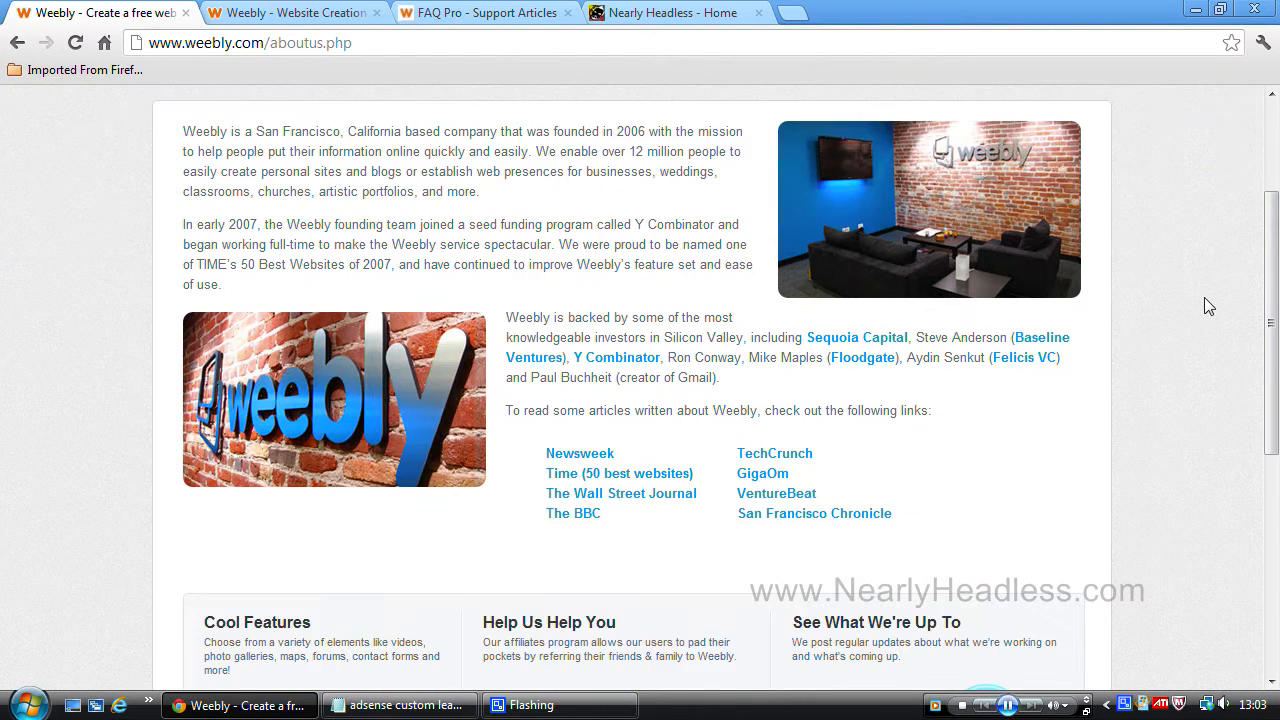
scroll(1204, 297, down, 2)
scroll(1204, 297, down, 2)
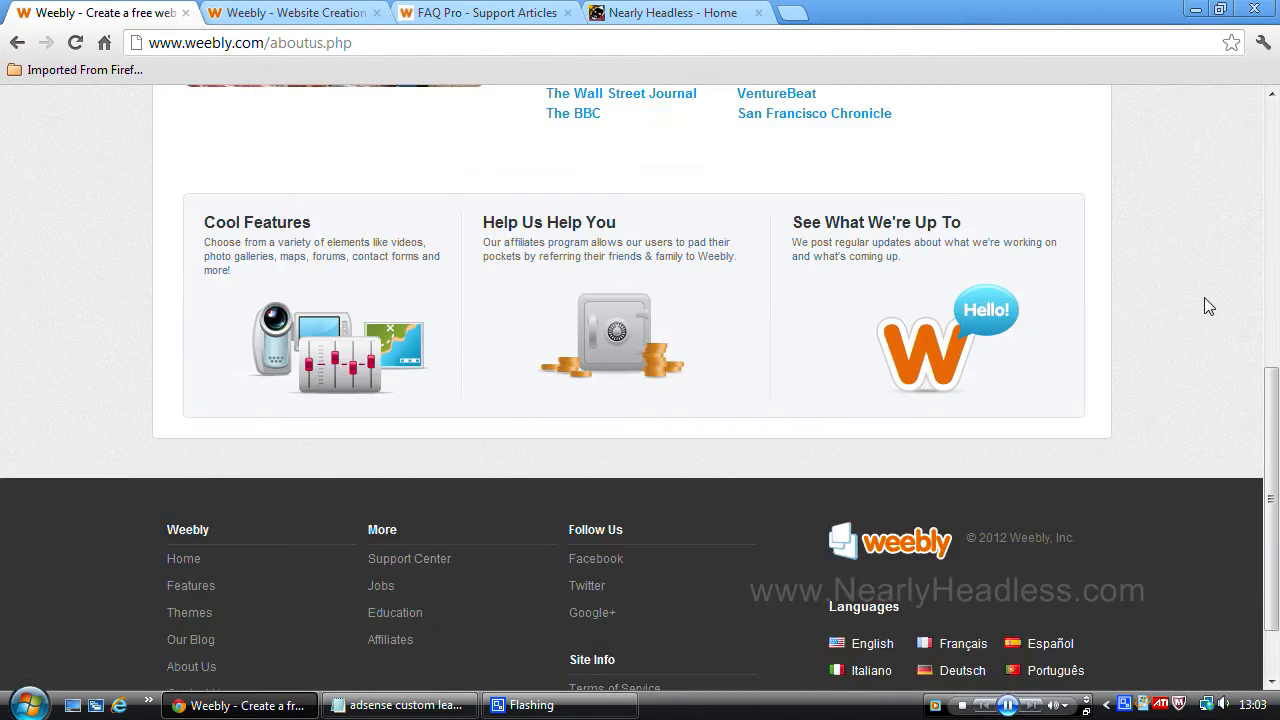
scroll(1209, 306, down, 1)
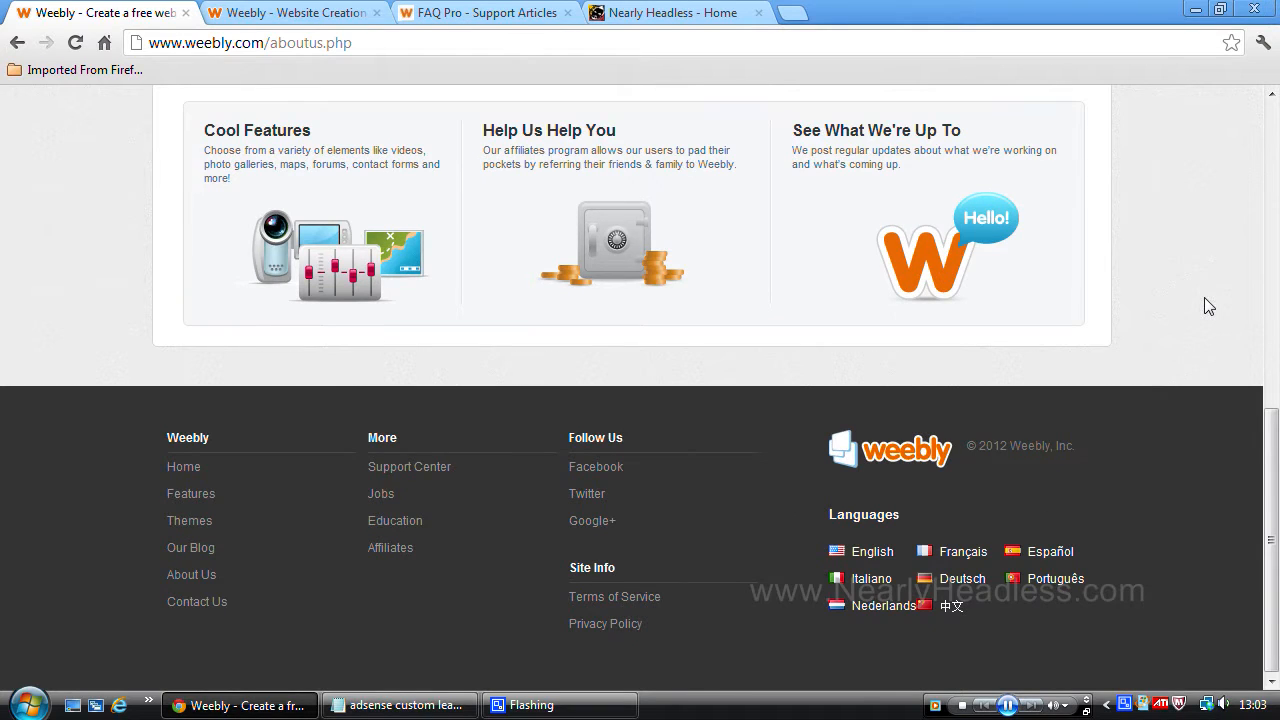
scroll(1209, 306, up, 2)
scroll(1209, 306, up, 1)
scroll(1209, 306, up, 2)
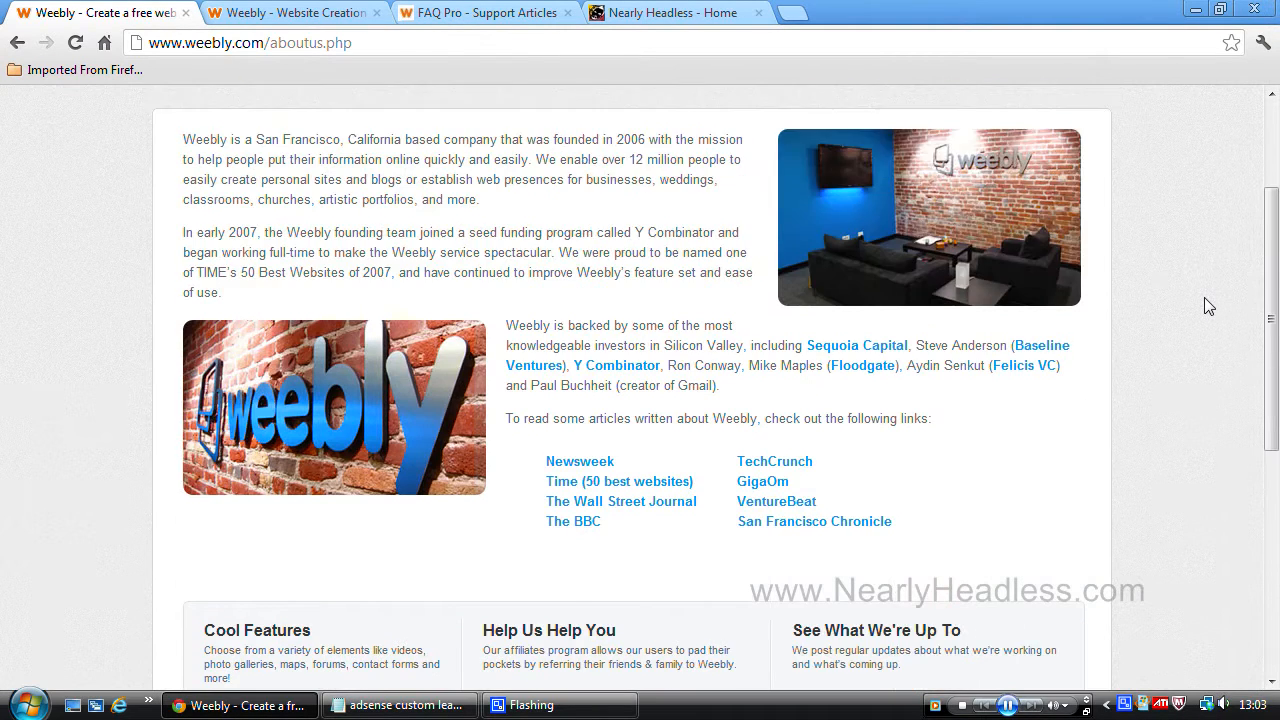
scroll(1209, 306, up, 1)
scroll(1209, 306, up, 1)
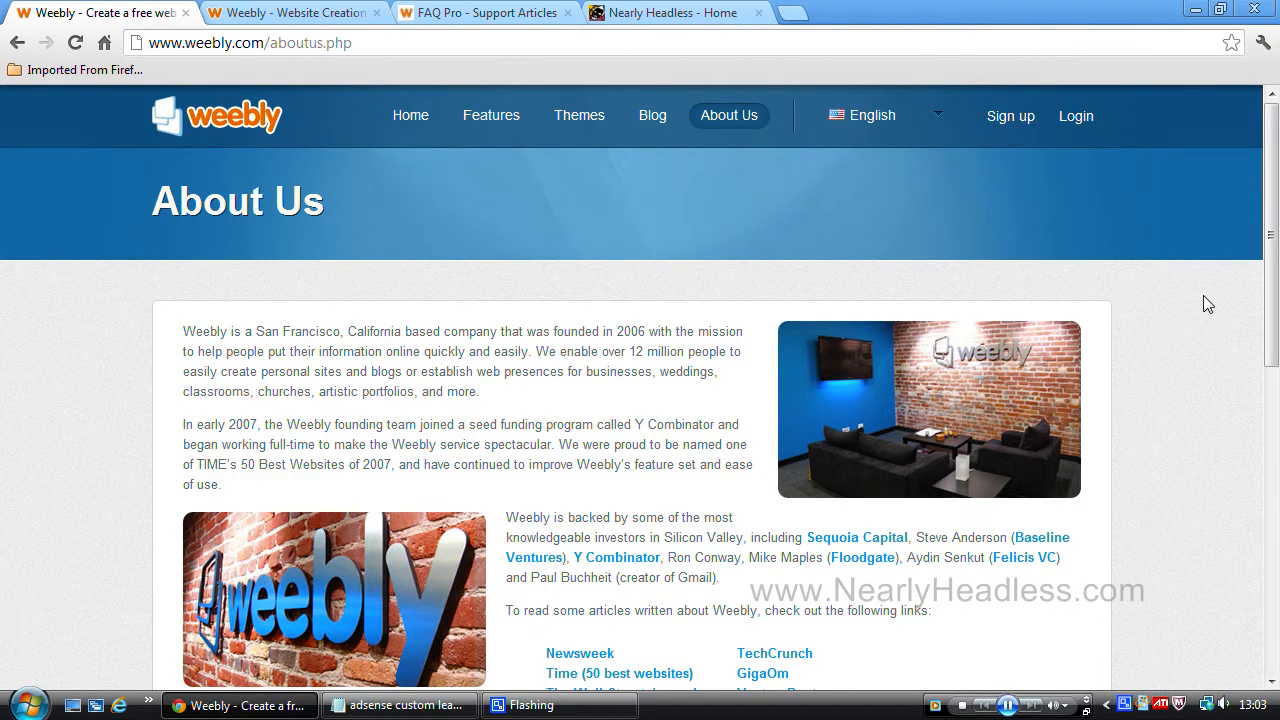
Step: Drop a Paragraph element into the empty right column beside the NearlyHeadless banner
click(295, 12)
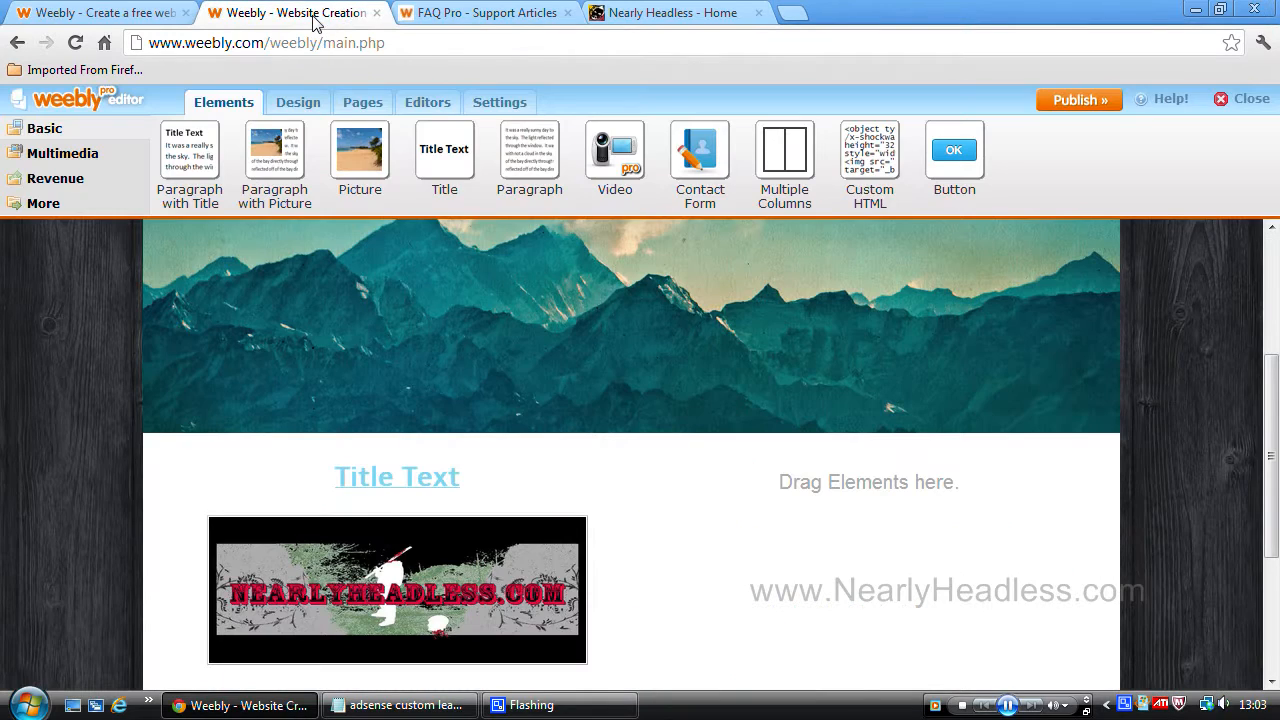
scroll(1156, 439, up, 2)
scroll(1156, 439, up, 1)
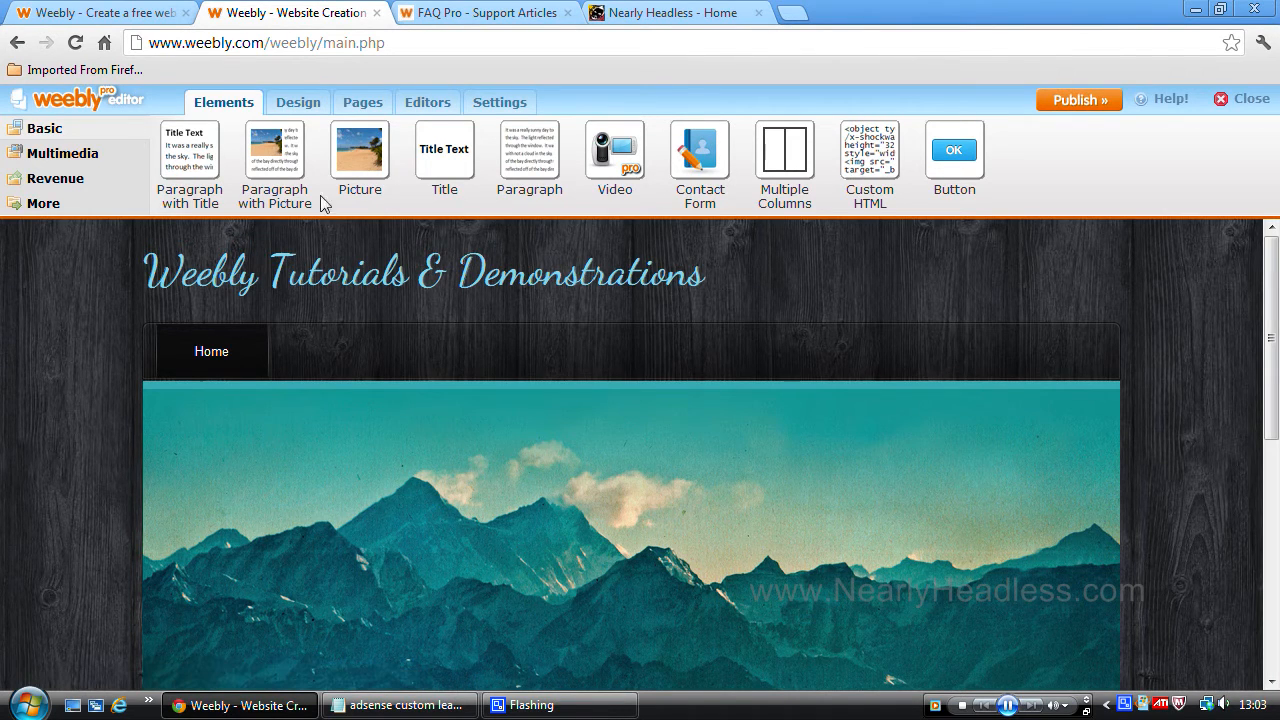
scroll(1158, 383, down, 2)
scroll(1214, 383, down, 1)
scroll(1224, 382, down, 1)
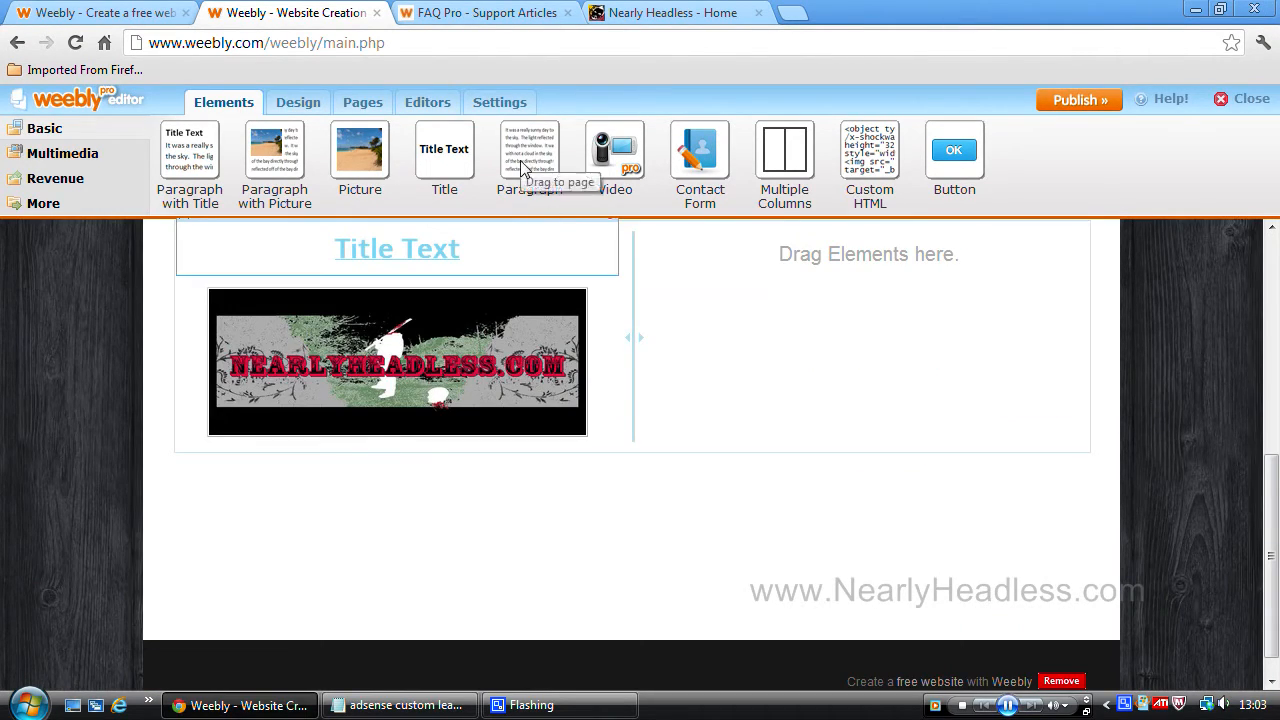
drag(530, 165, 809, 310)
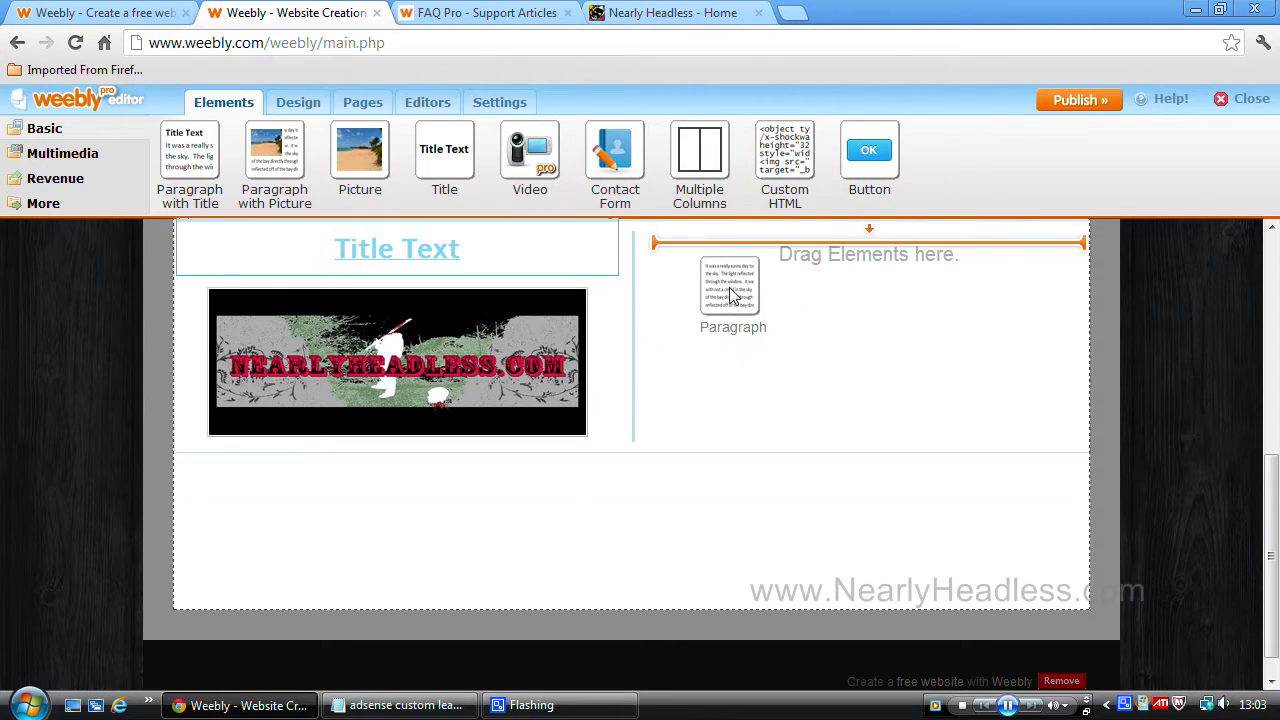
drag(809, 310, 809, 310)
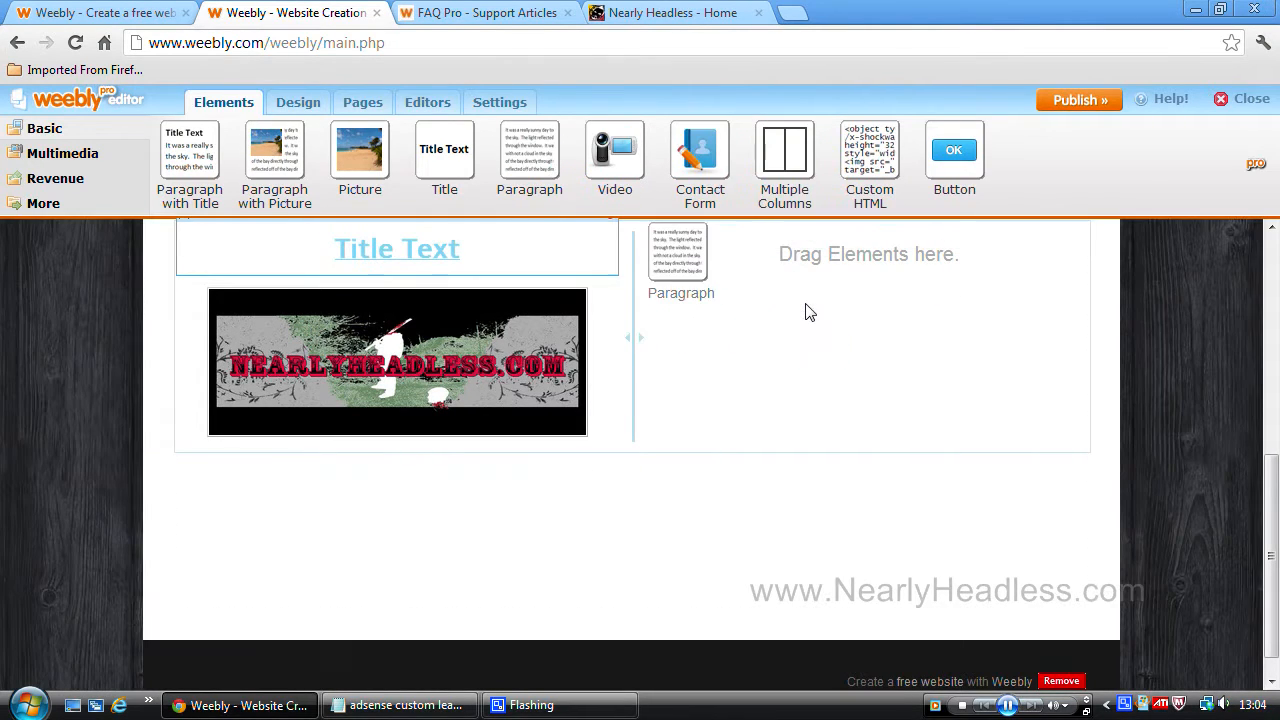
scroll(1166, 365, up, 2)
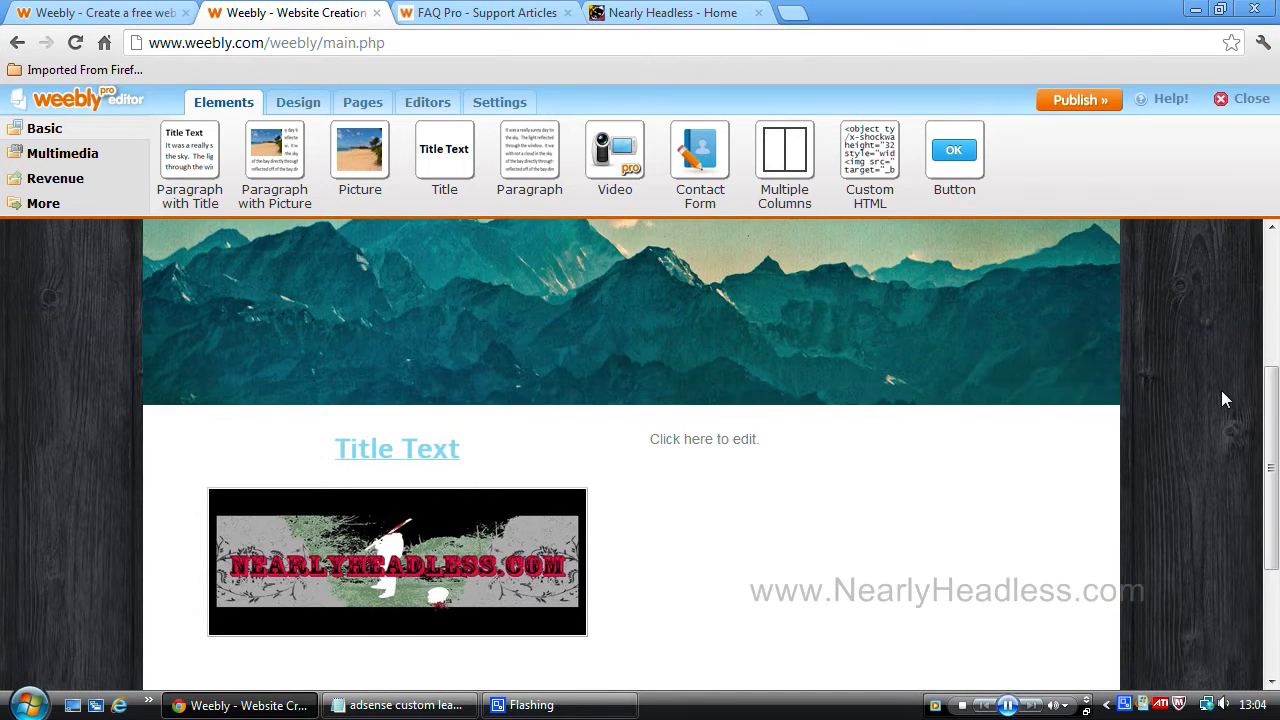
scroll(1177, 381, down, 1)
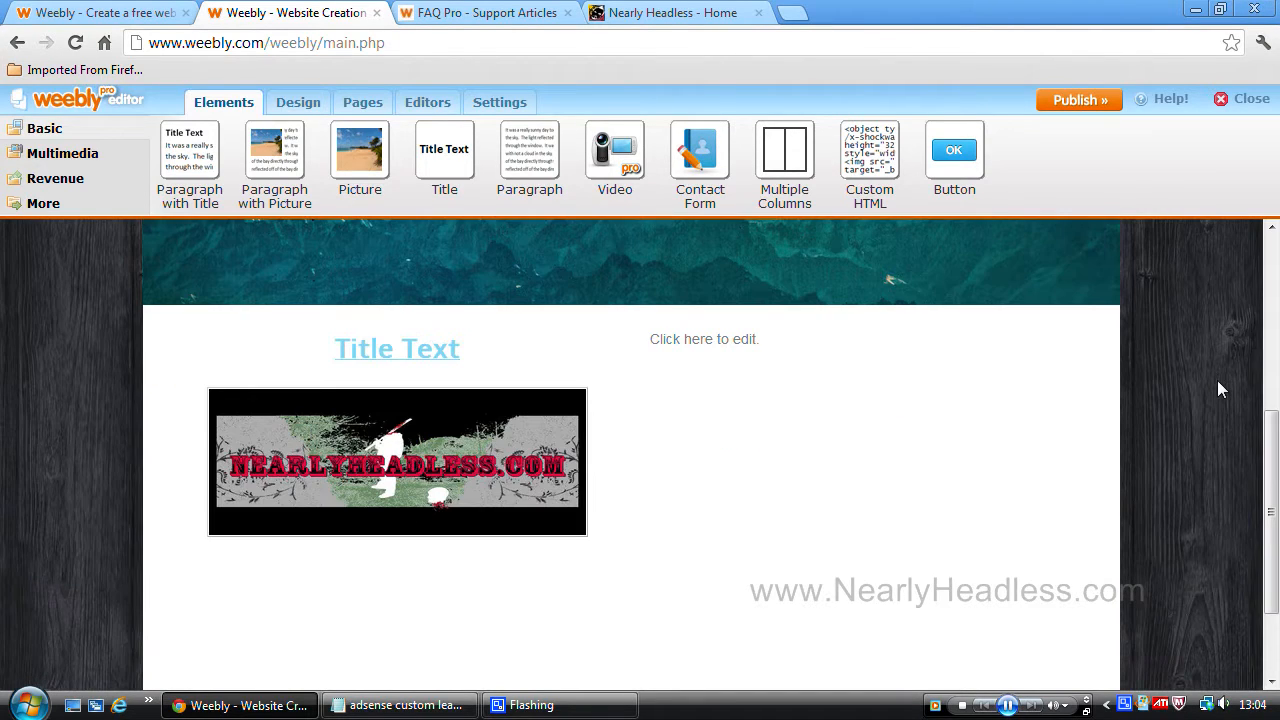
mouse_move(715, 345)
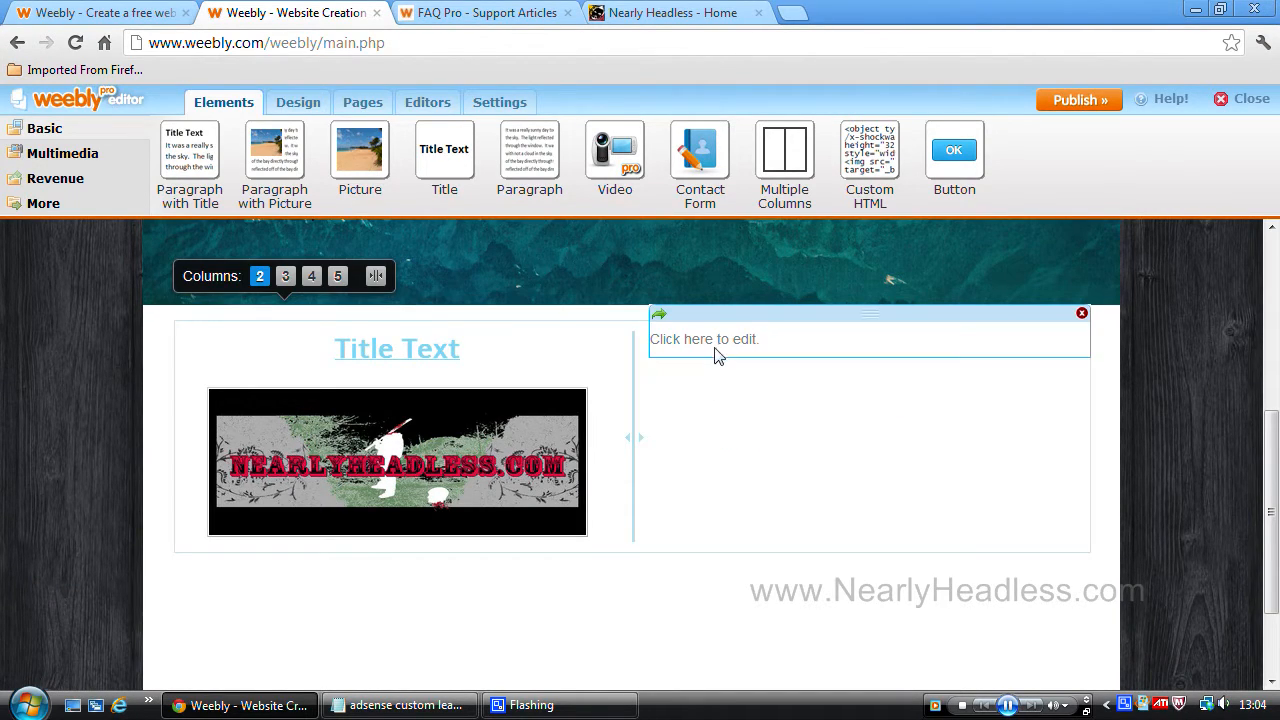
Step: Paste "It's that simple!!!" into the new paragraph and commit it
click(740, 349)
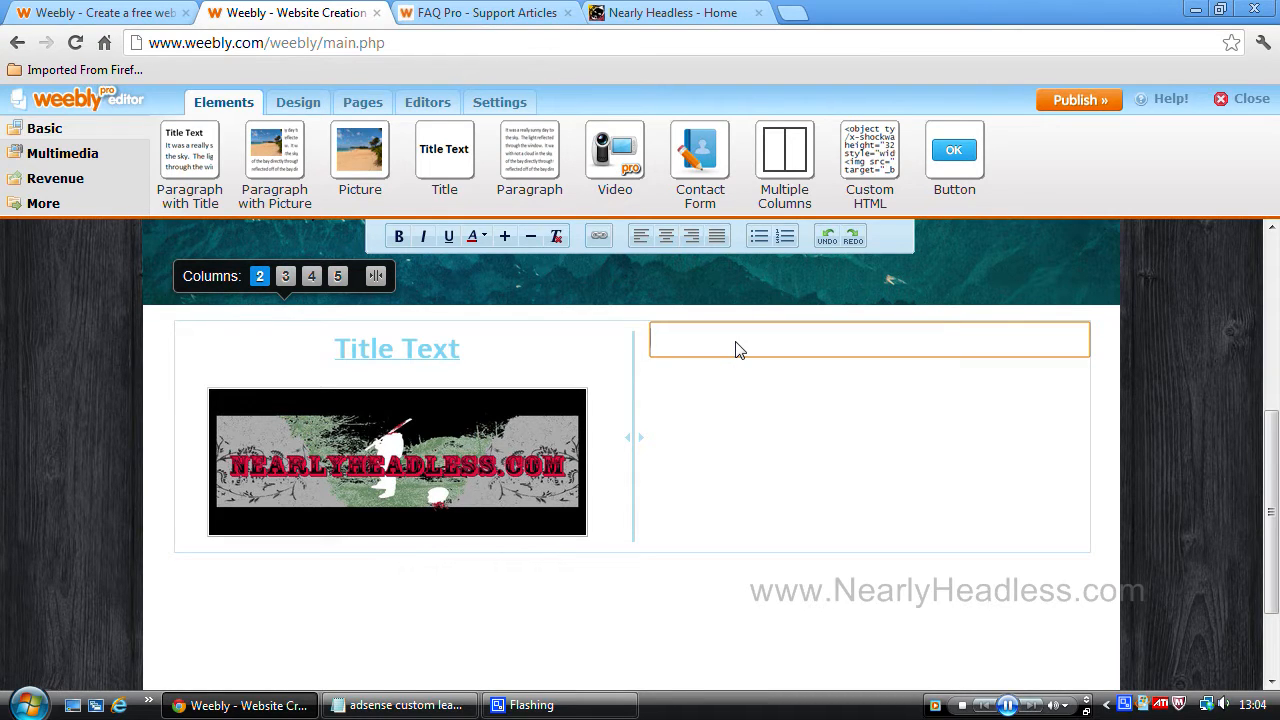
right_click(740, 349)
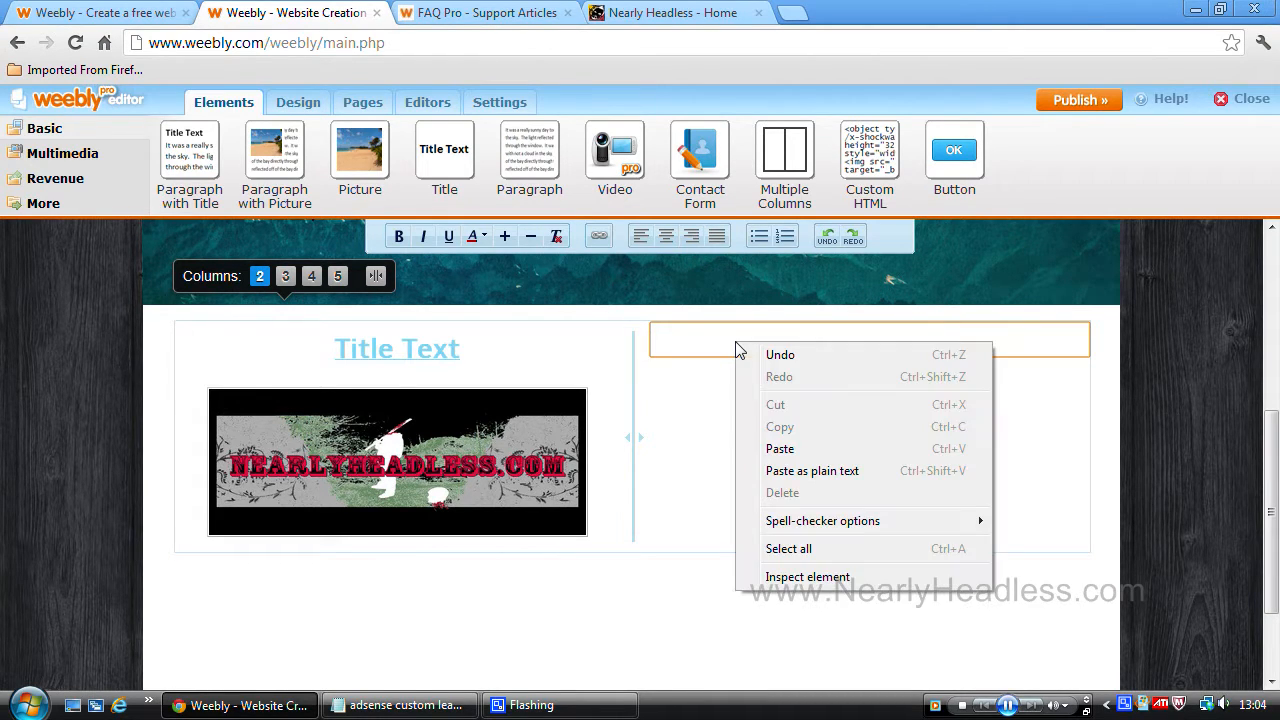
click(785, 444)
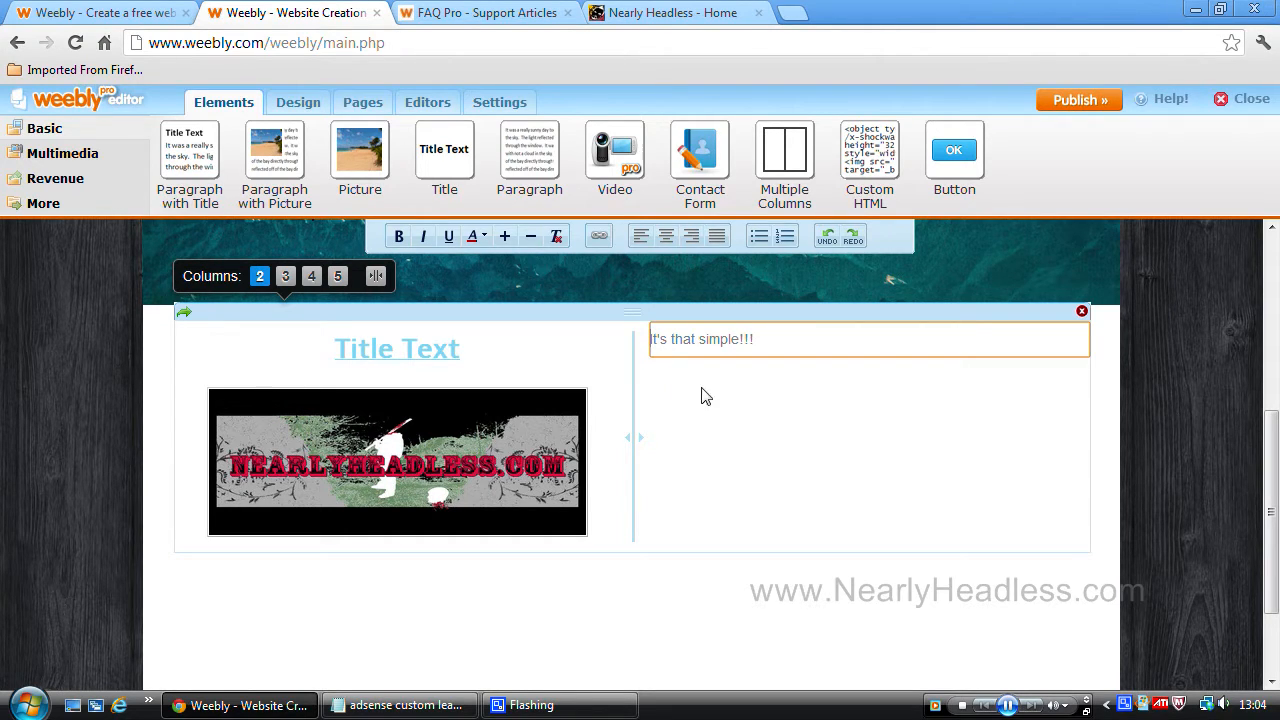
click(1216, 464)
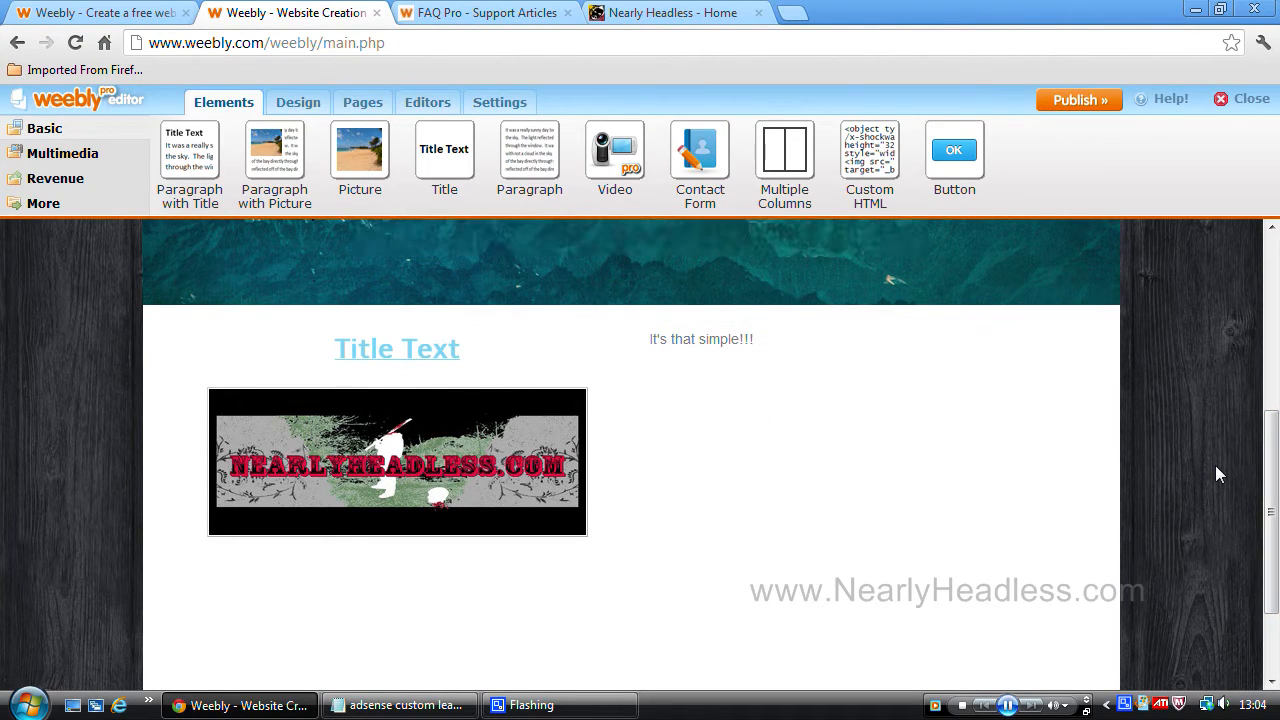
scroll(1215, 465, up, 3)
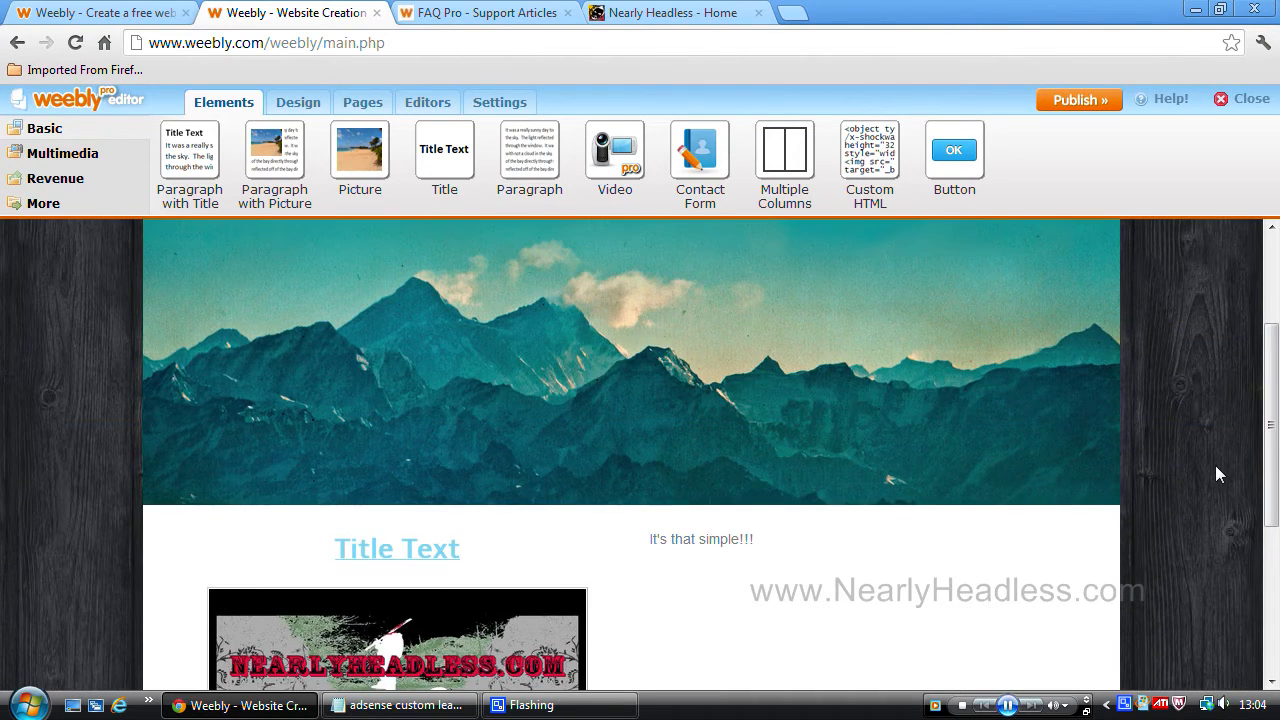
scroll(1215, 465, up, 3)
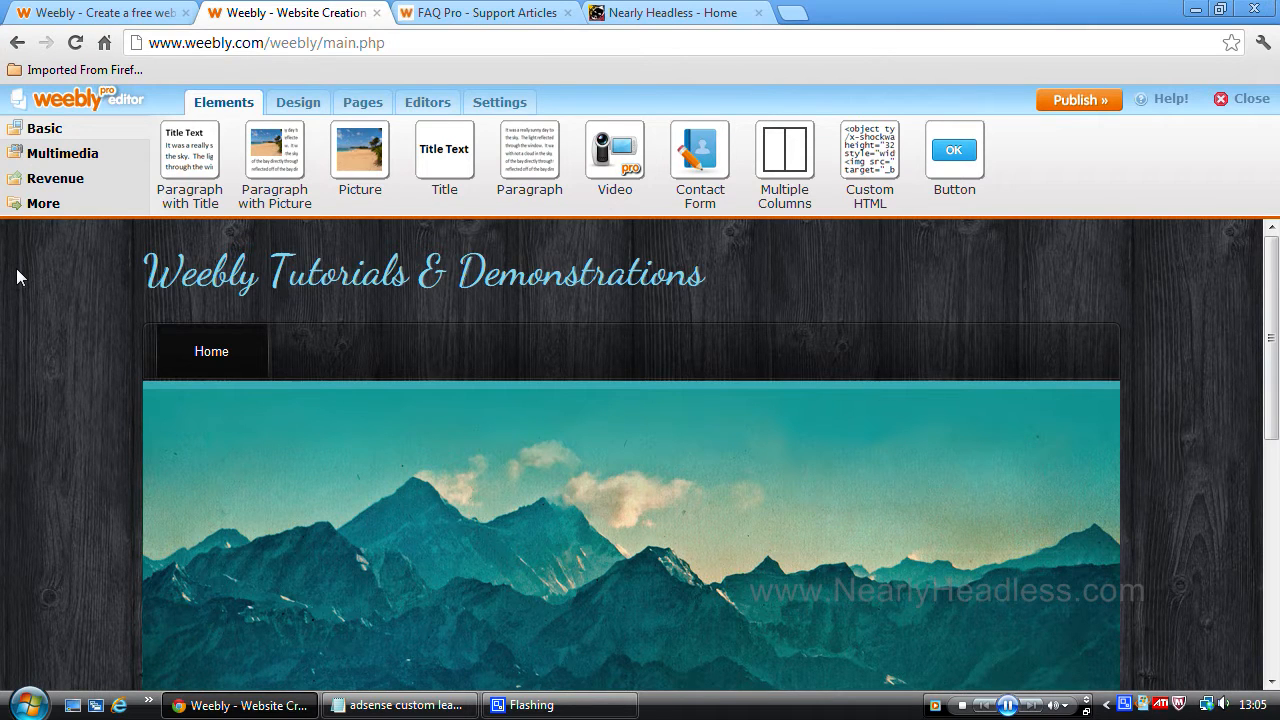
Step: Show the Multimedia element category in the Elements panel
click(62, 153)
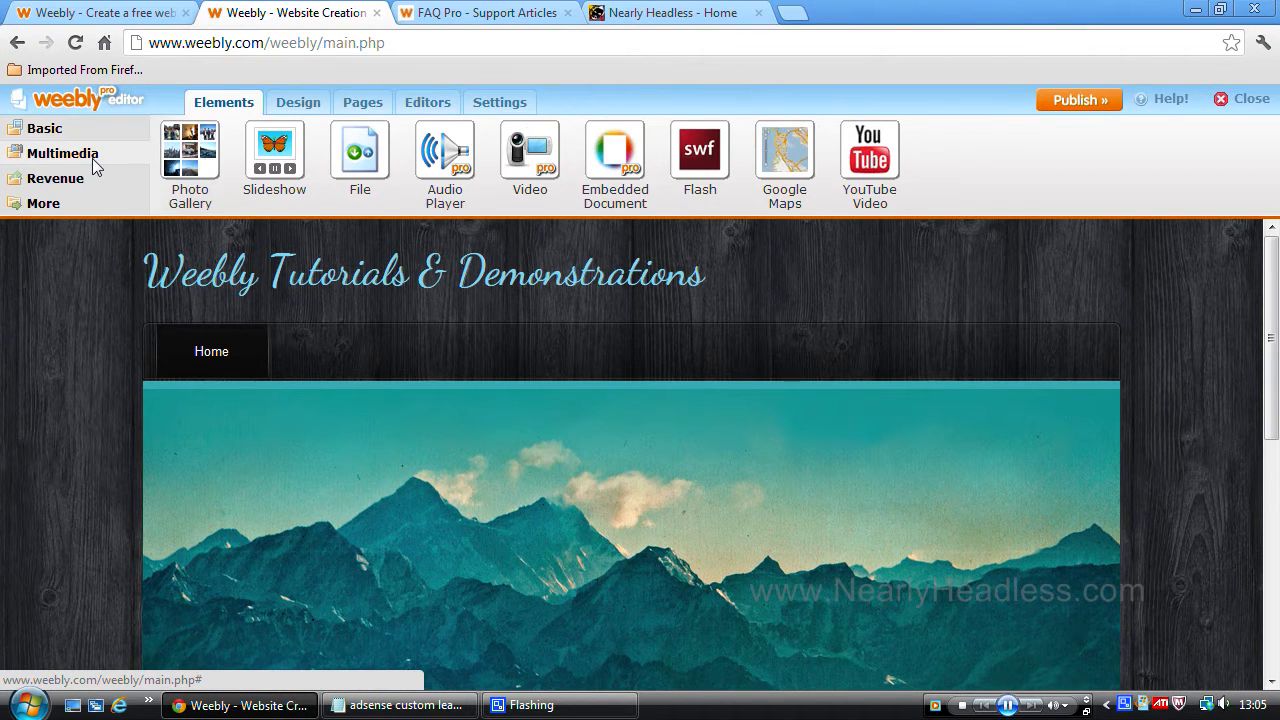
Step: Show the Revenue element category with Google AdSense and product blocks
click(60, 180)
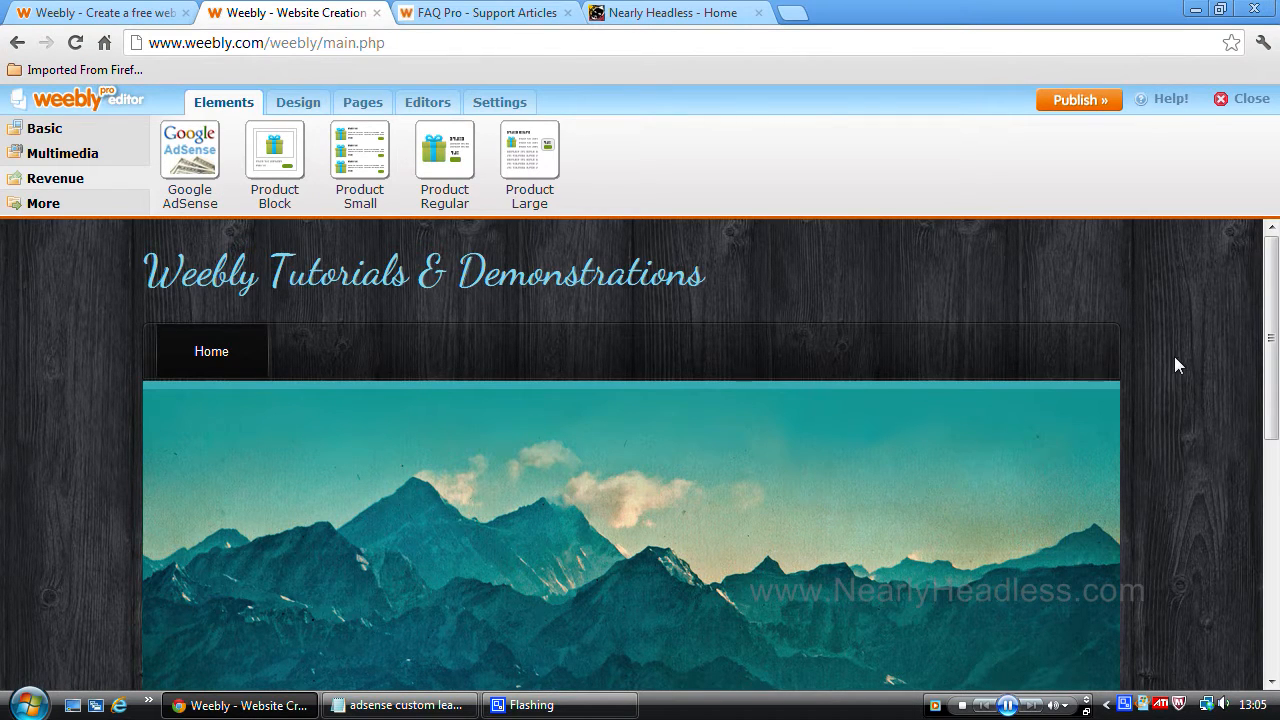
scroll(1174, 356, down, 3)
scroll(1205, 365, down, 2)
scroll(1220, 364, down, 1)
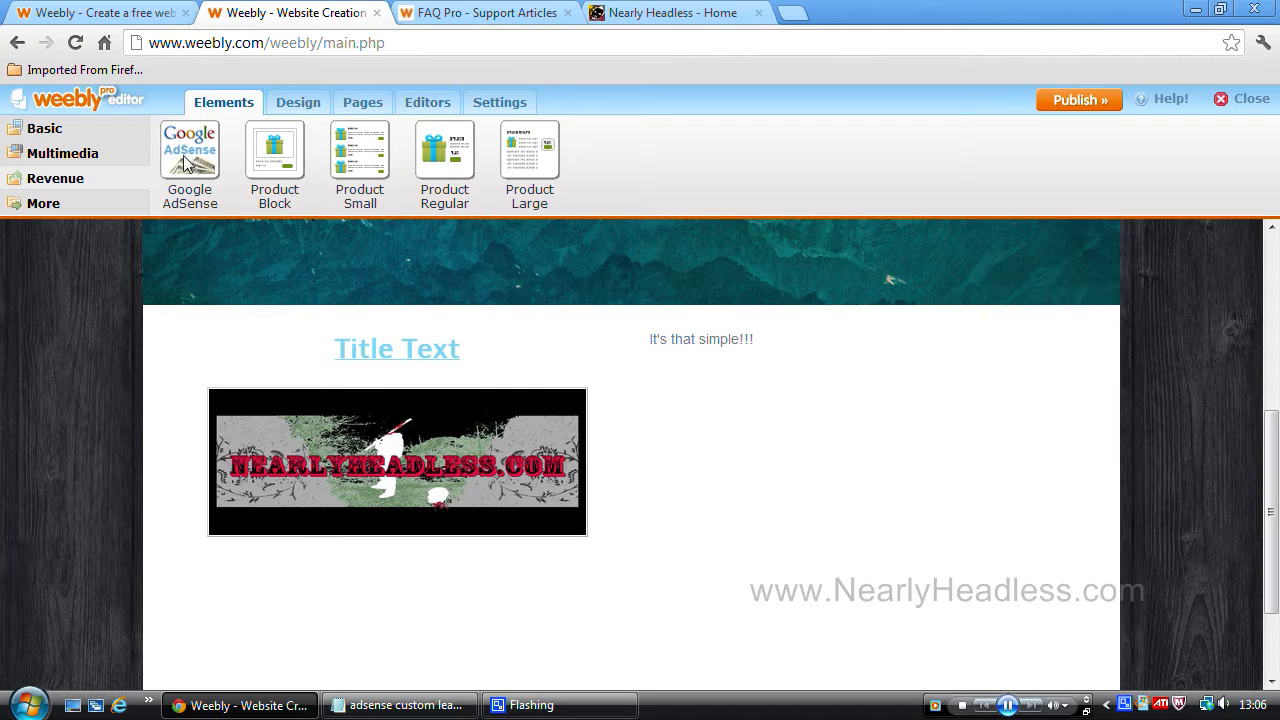
Step: Show the More category and drop a Custom HTML block below "It's that simple!!!"
click(43, 203)
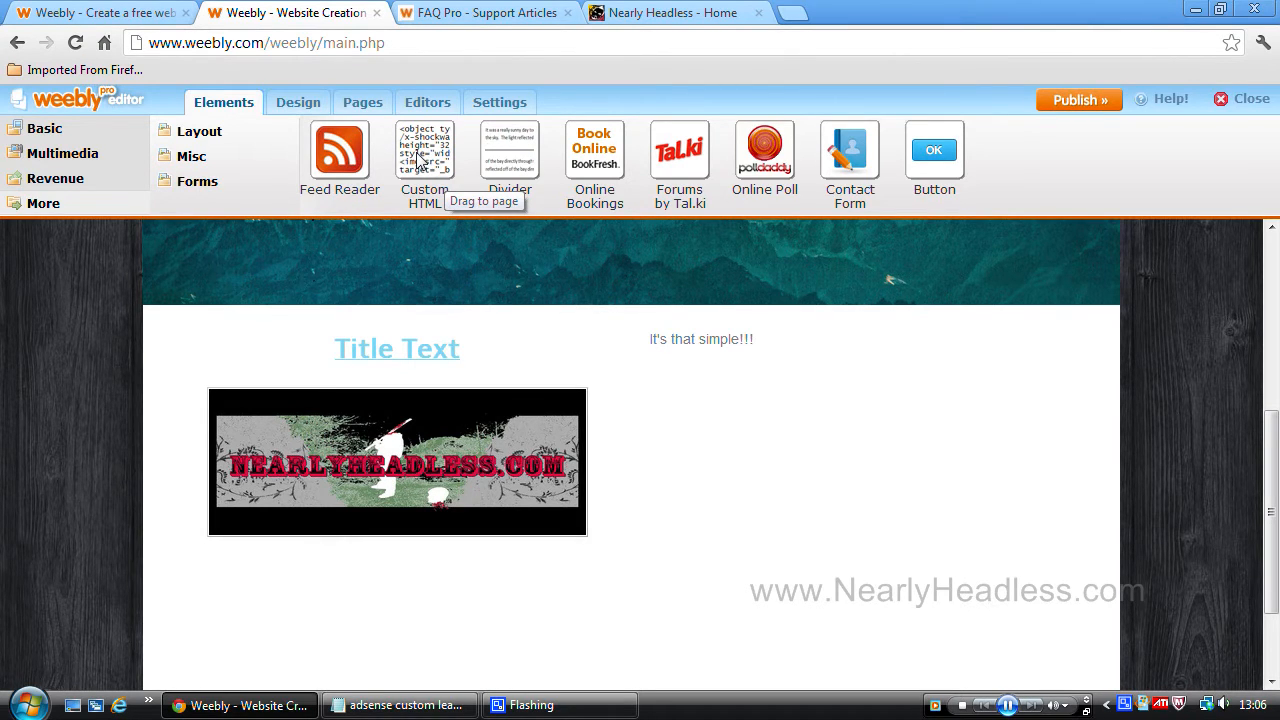
drag(422, 163, 735, 430)
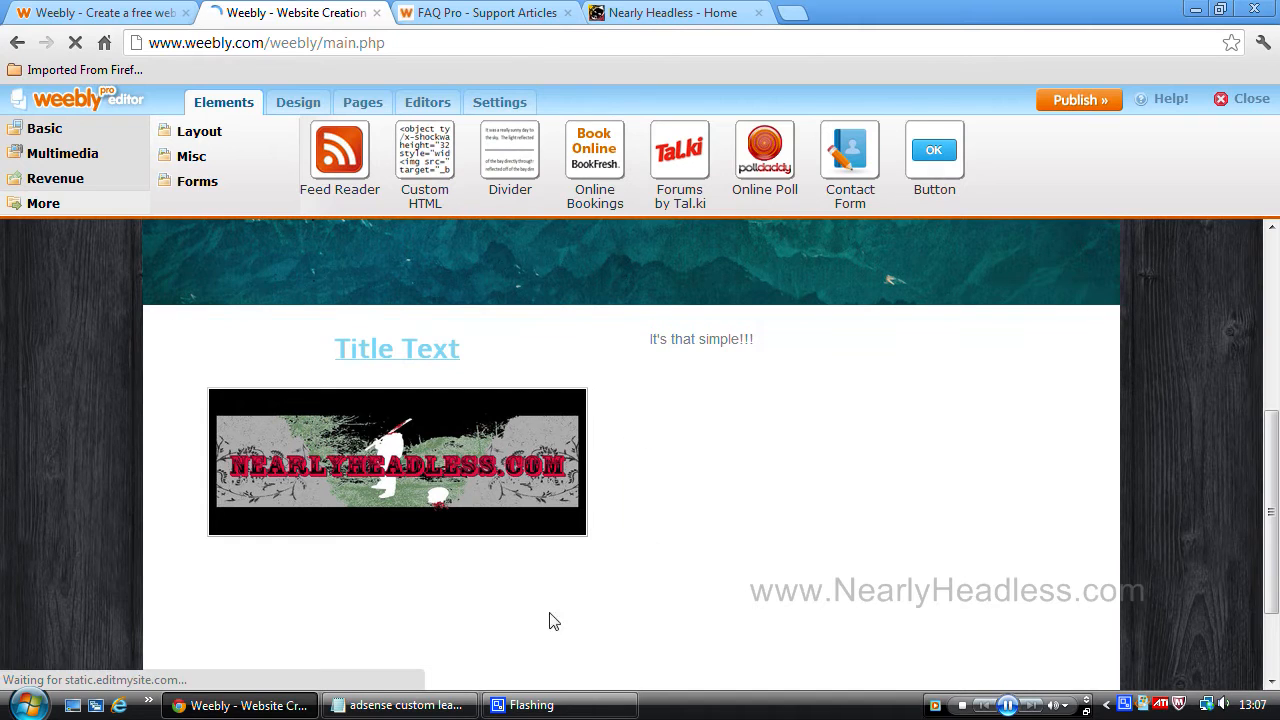
Step: Copy the saved AdSense leaderboard code and return to the Weebly editor
click(407, 705)
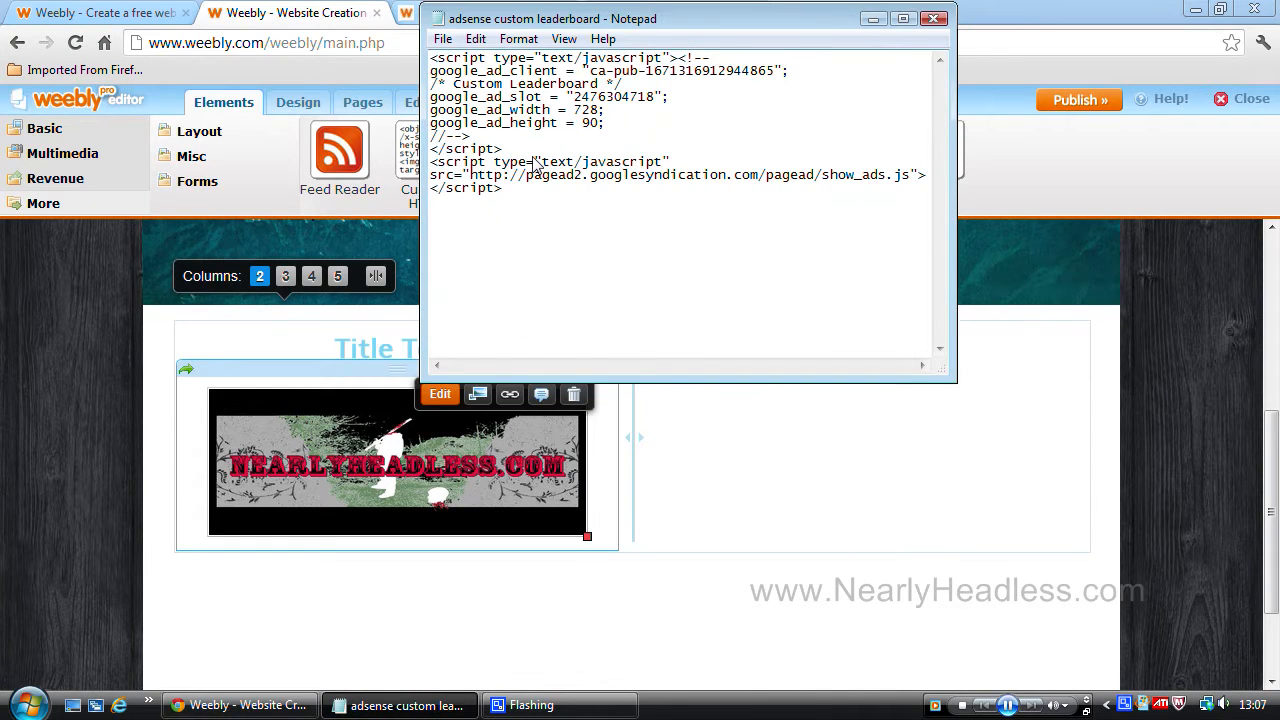
key(ctrl+a)
right_click(530, 122)
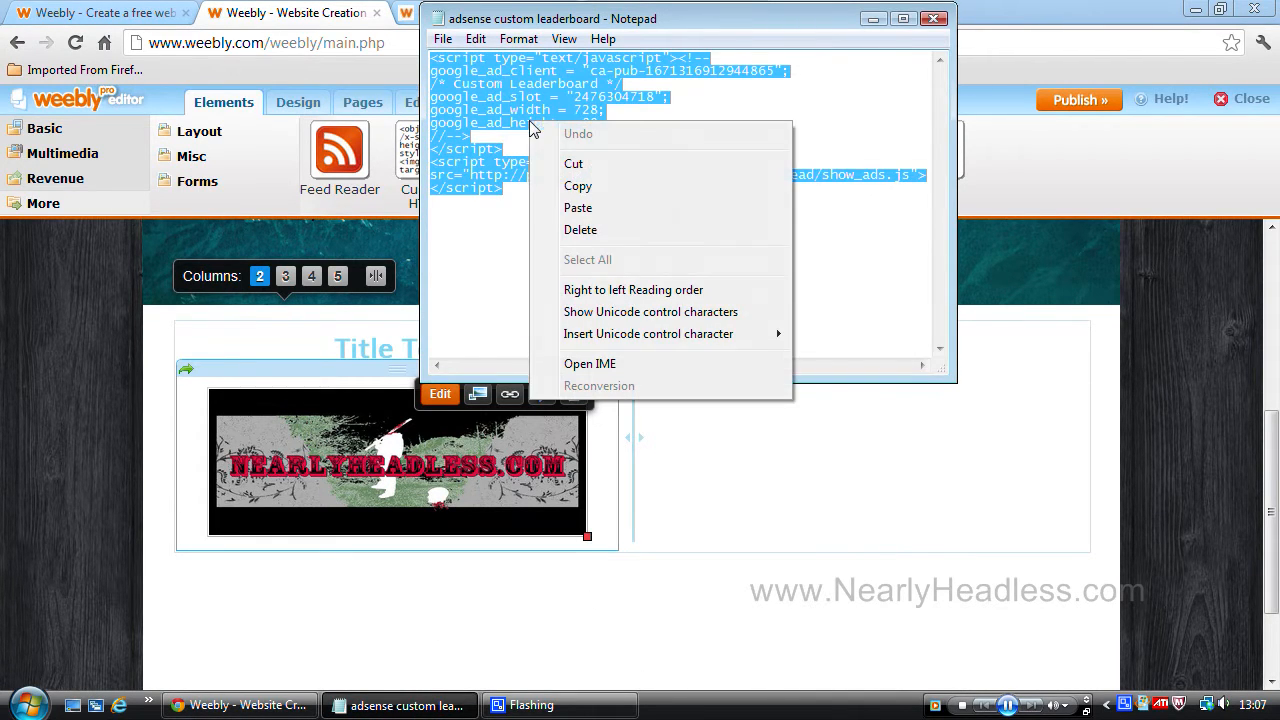
click(578, 186)
click(248, 705)
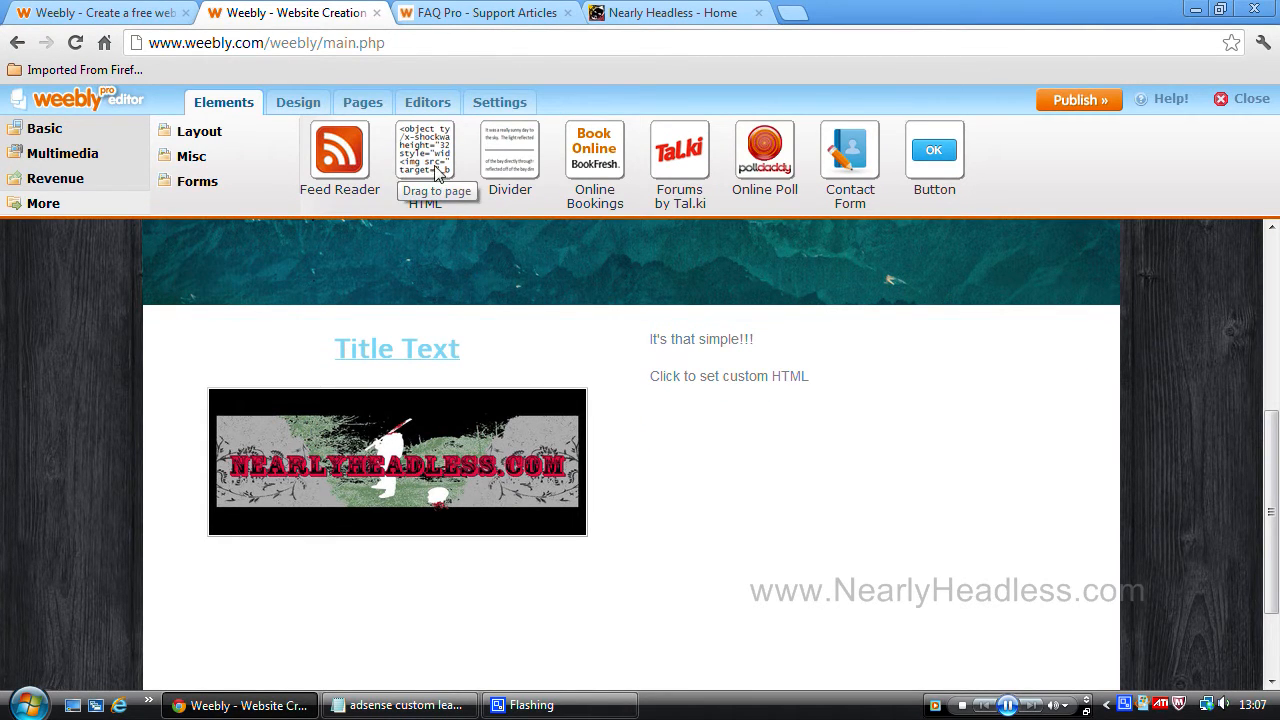
Step: Paste the AdSense code into the Custom HTML block and move the banner above the two columns
click(700, 383)
right_click(712, 402)
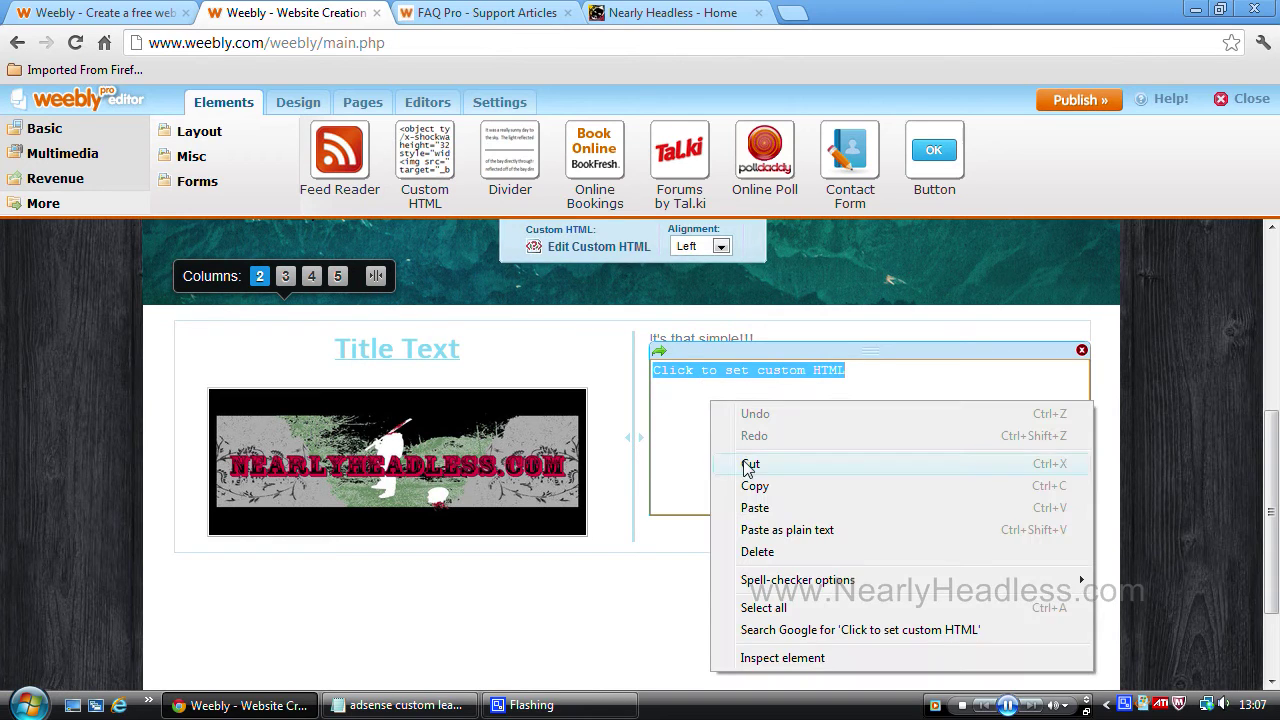
click(772, 518)
click(1166, 448)
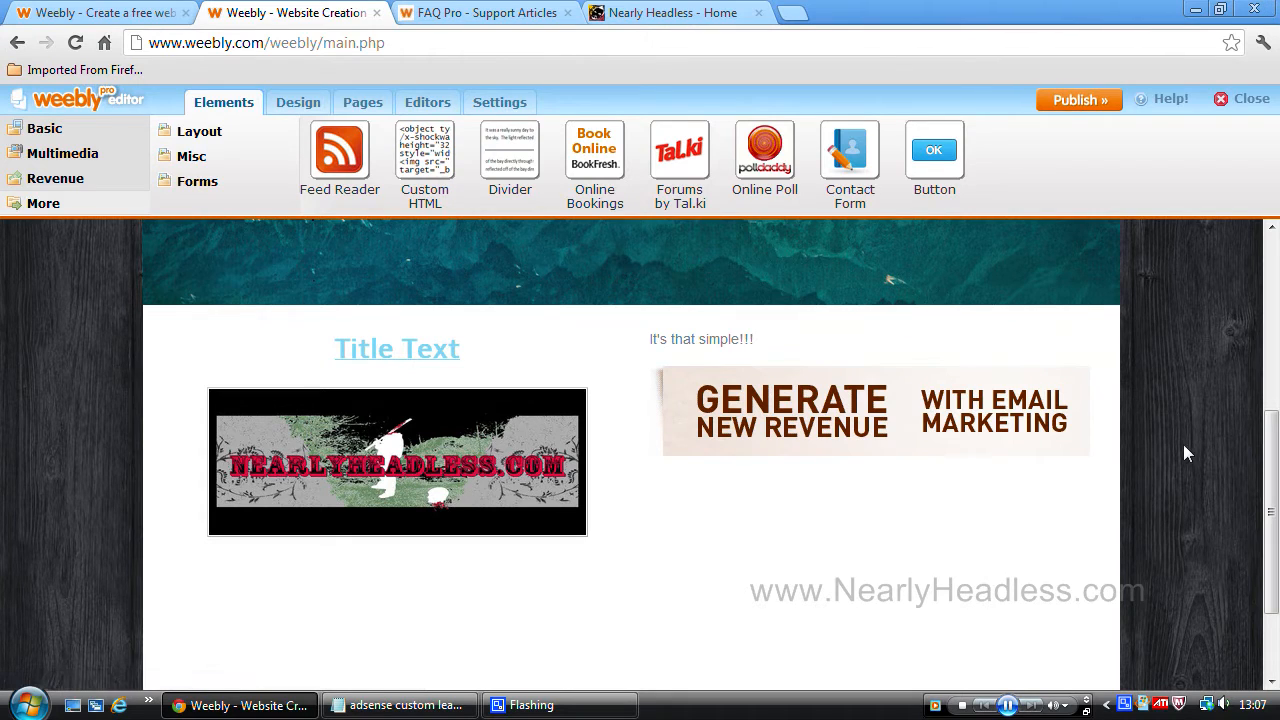
drag(869, 350, 656, 279)
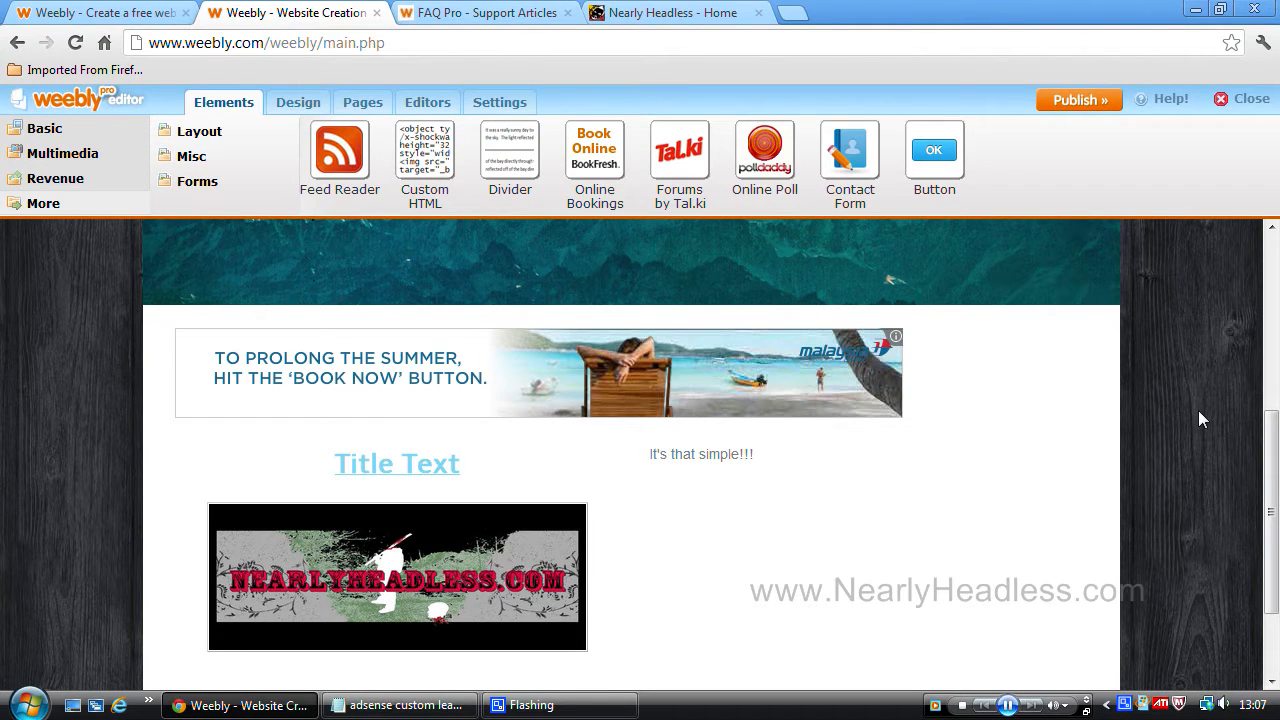
click(487, 12)
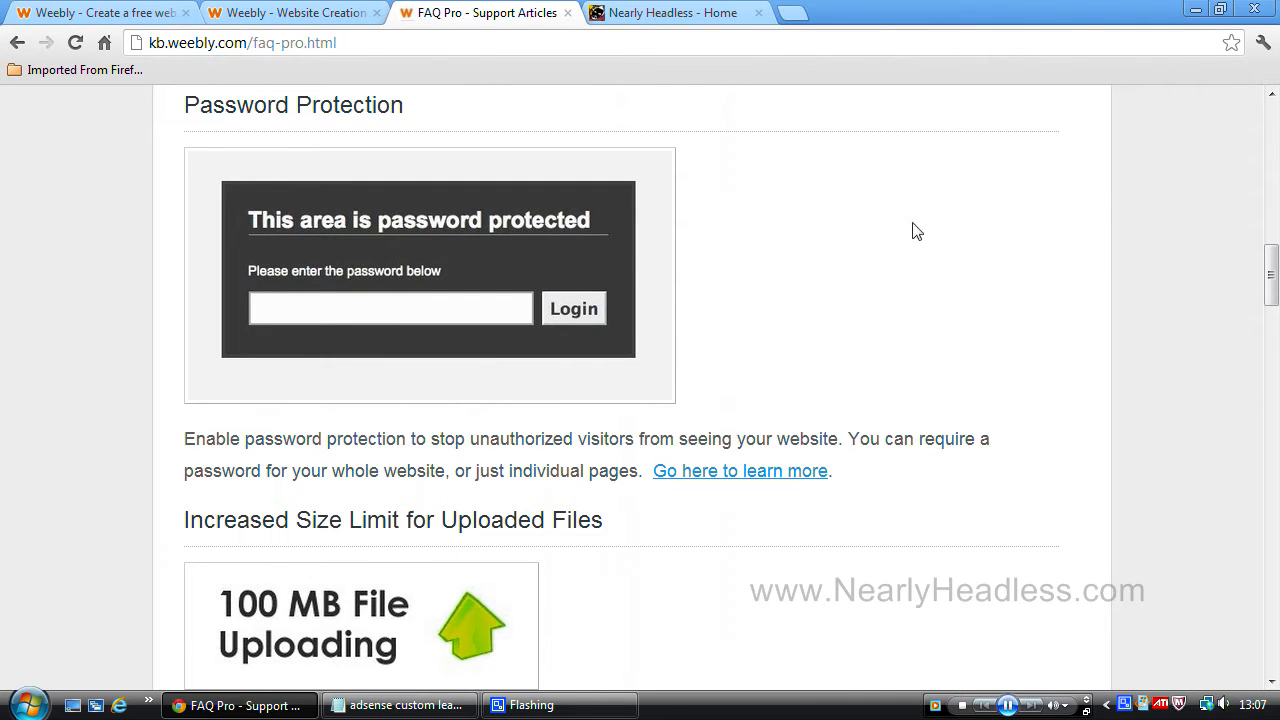
scroll(1115, 330, up, 2)
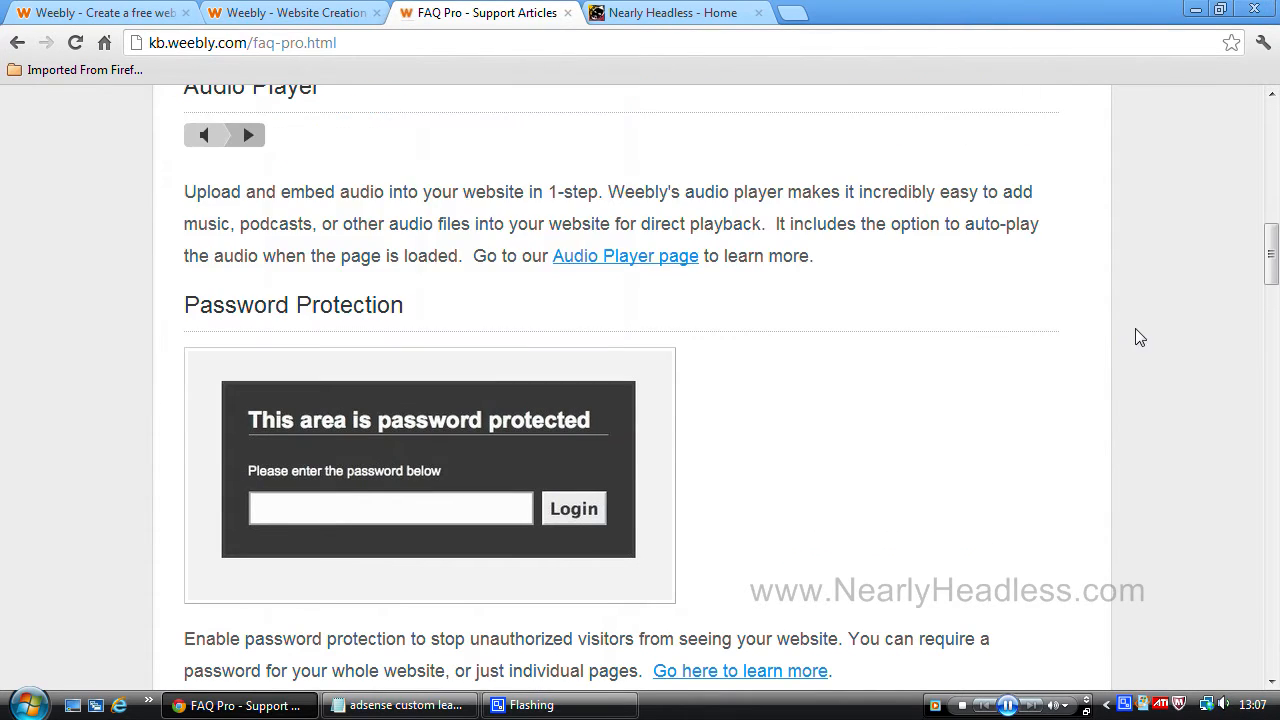
scroll(1140, 337, up, 3)
scroll(1149, 329, up, 3)
scroll(1149, 329, up, 2)
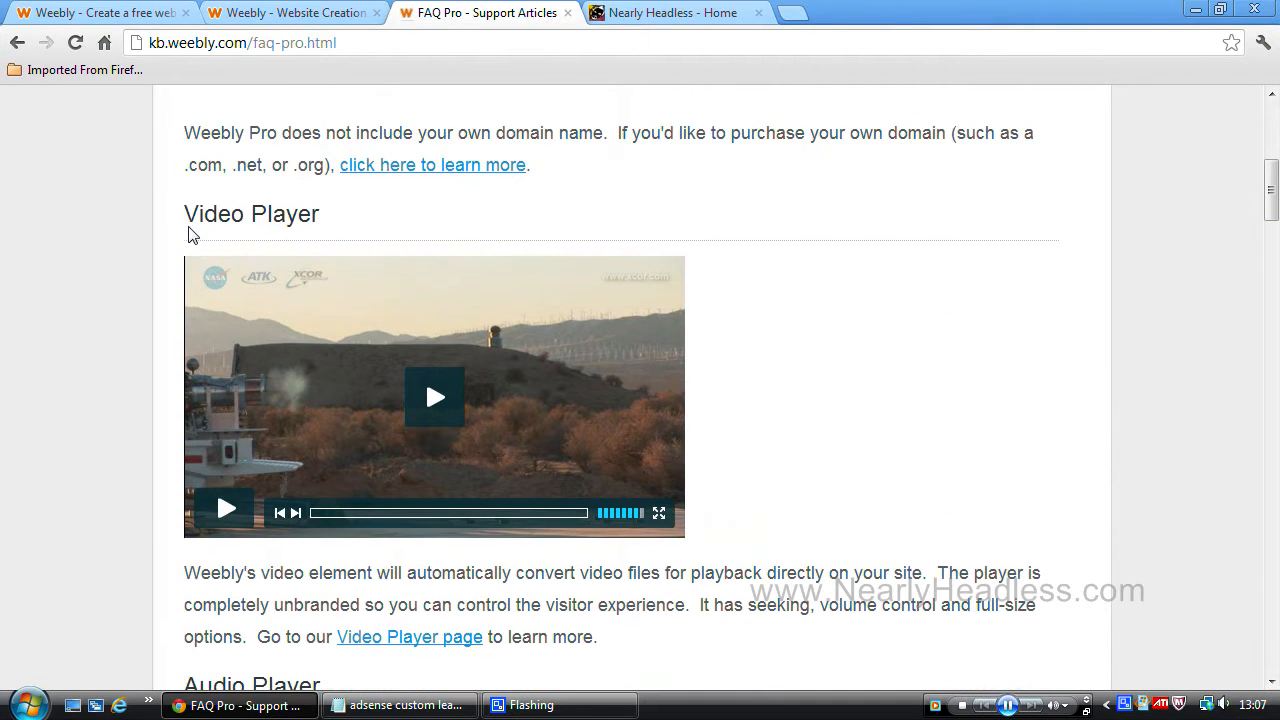
scroll(147, 363, down, 2)
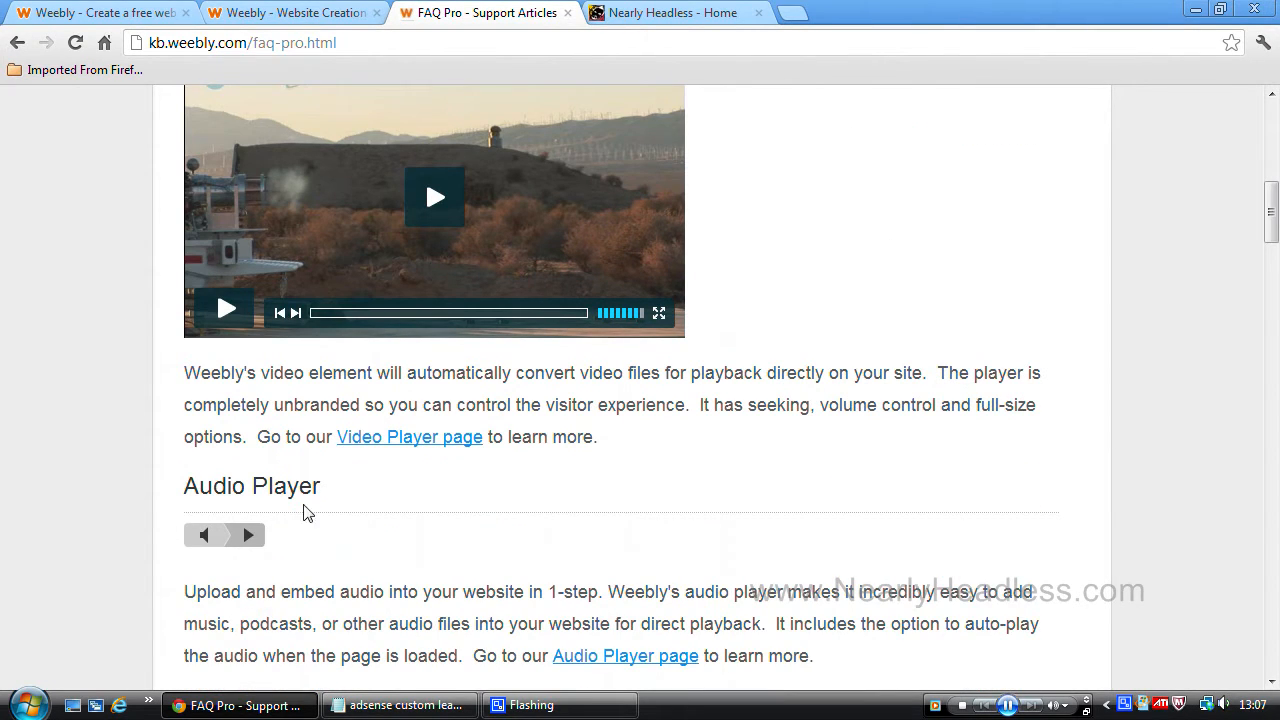
scroll(770, 476, up, 1)
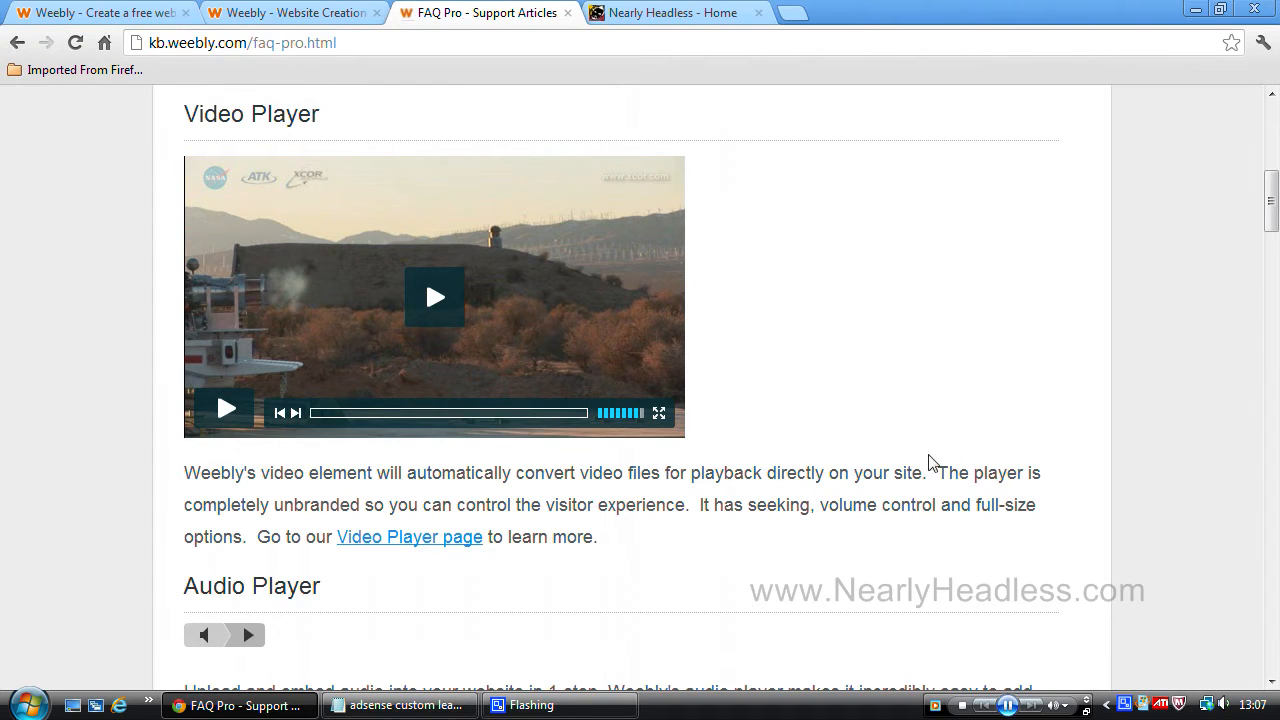
scroll(1088, 450, down, 1)
scroll(1088, 450, down, 4)
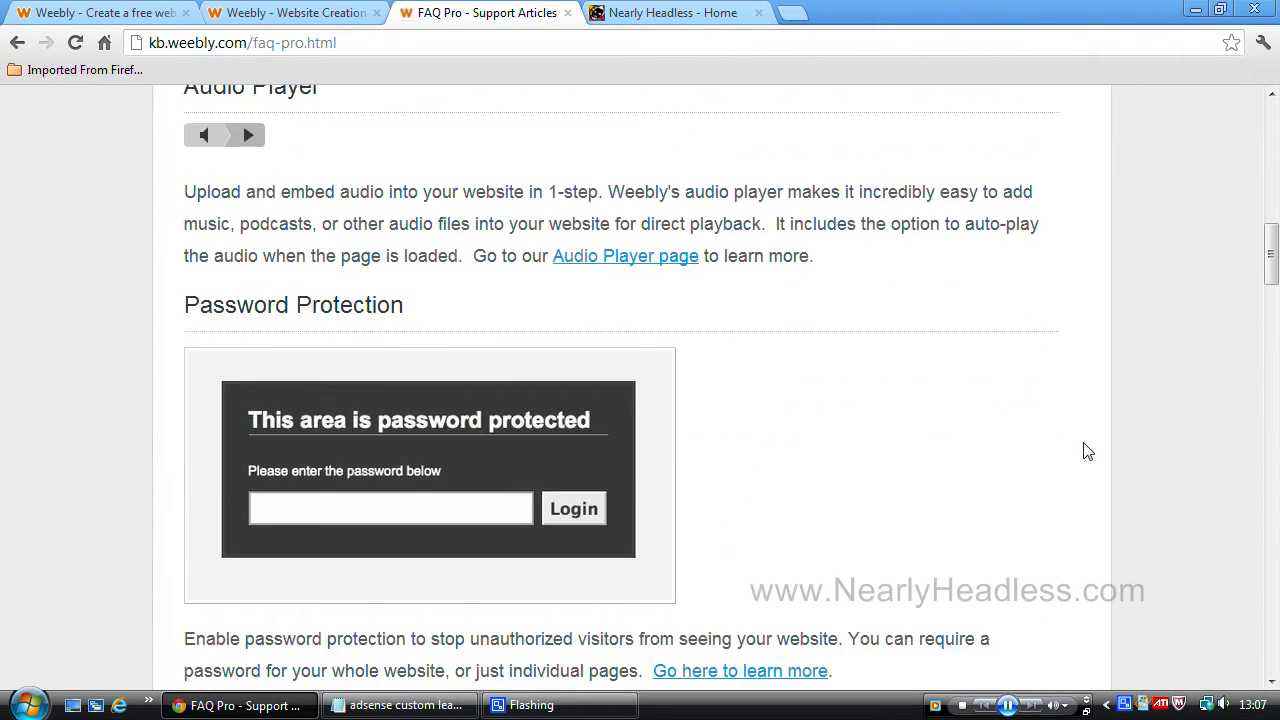
scroll(1088, 450, down, 3)
scroll(1088, 450, down, 3)
scroll(1088, 450, down, 3)
scroll(1088, 450, down, 4)
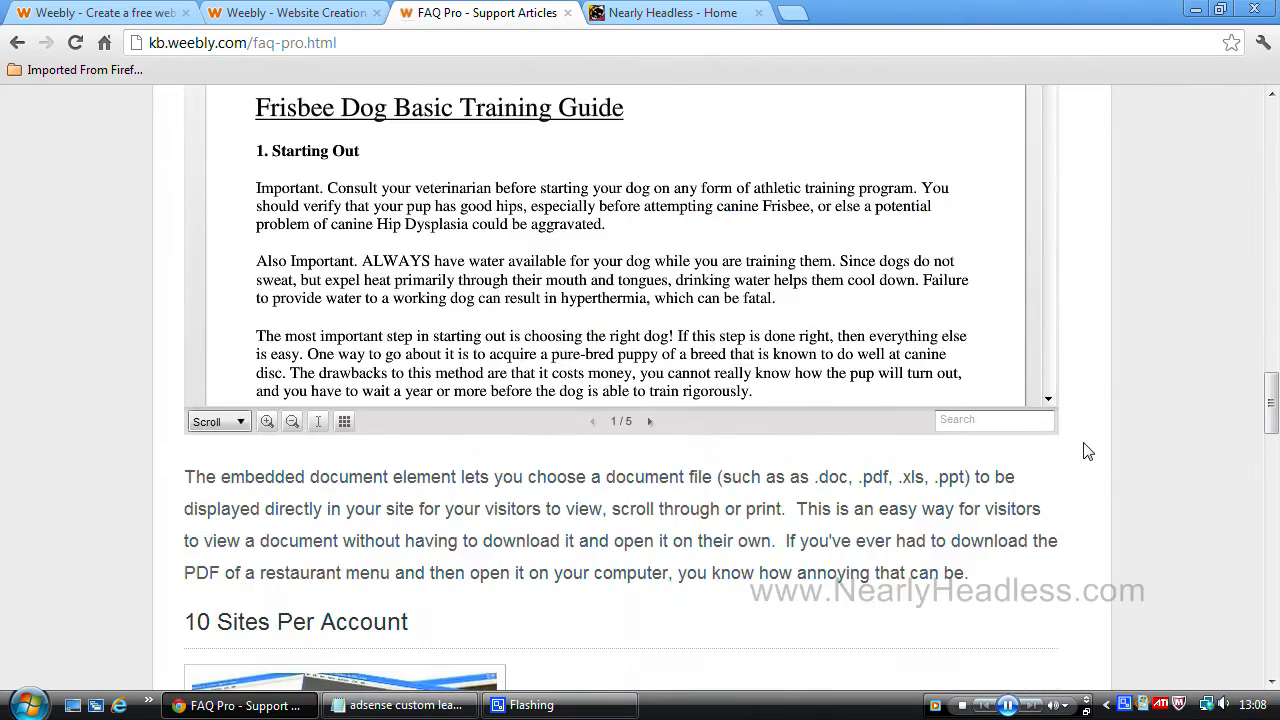
scroll(1088, 450, down, 3)
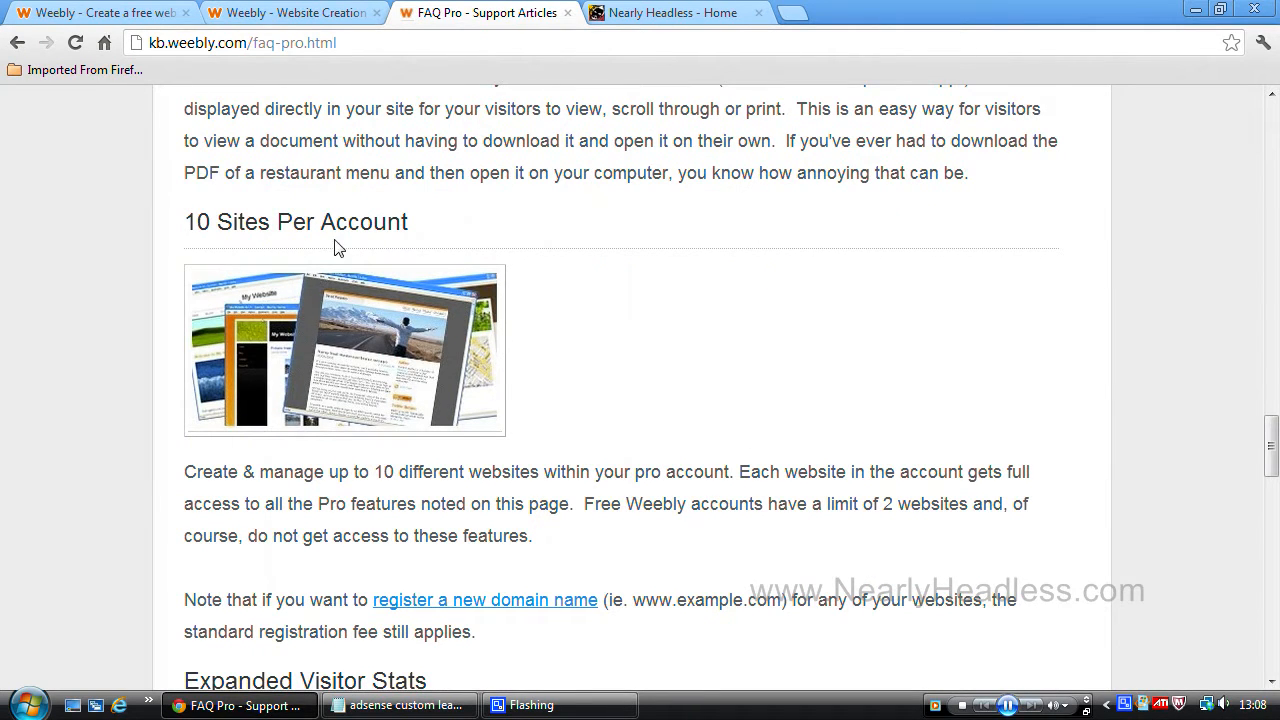
scroll(1030, 390, down, 2)
scroll(1118, 397, down, 3)
scroll(1118, 397, down, 5)
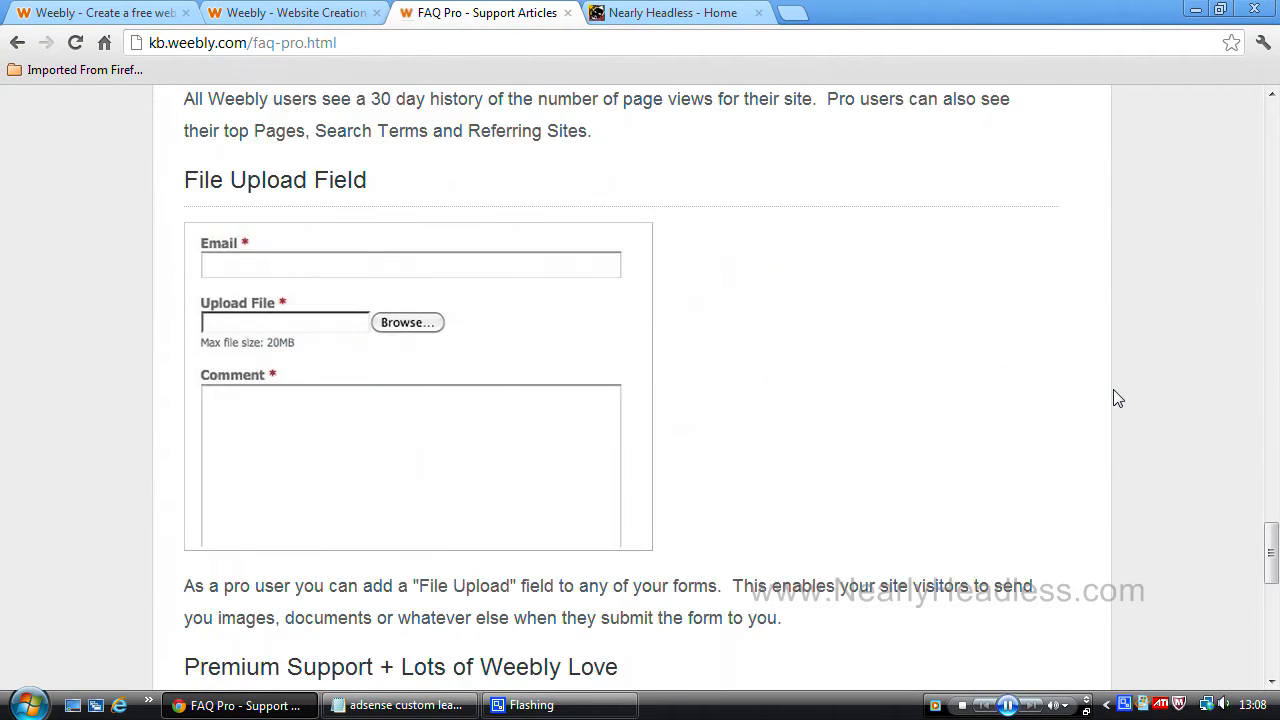
scroll(1118, 397, down, 1)
scroll(1118, 397, up, 1)
scroll(920, 376, up, 2)
scroll(940, 380, up, 2)
scroll(960, 386, up, 2)
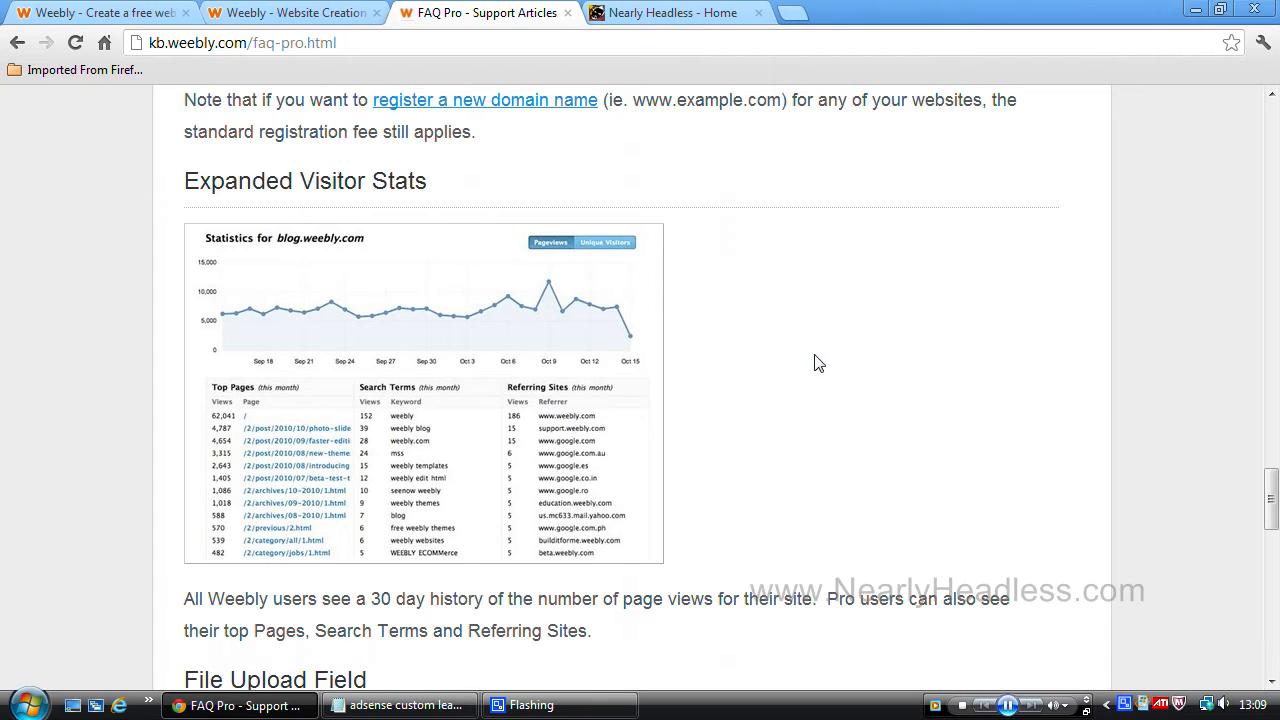
scroll(890, 394, up, 2)
scroll(897, 396, up, 2)
scroll(897, 396, up, 5)
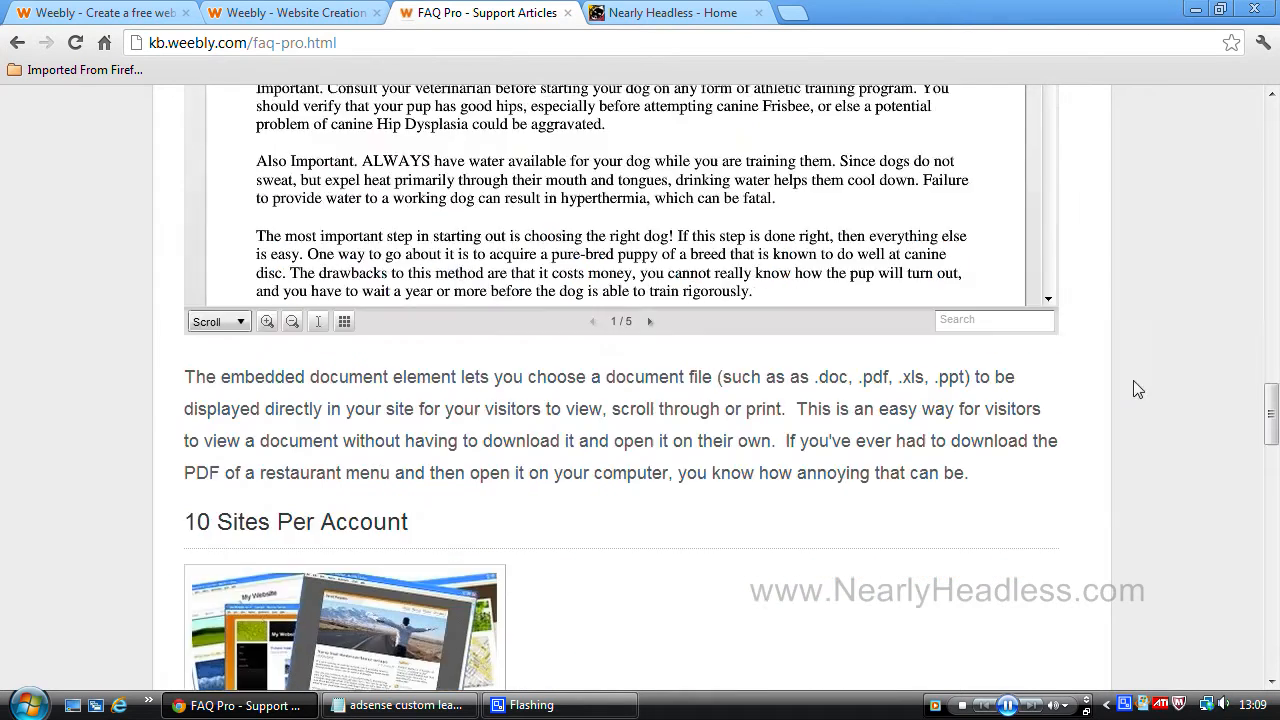
scroll(1140, 370, up, 5)
scroll(1133, 365, down, 2)
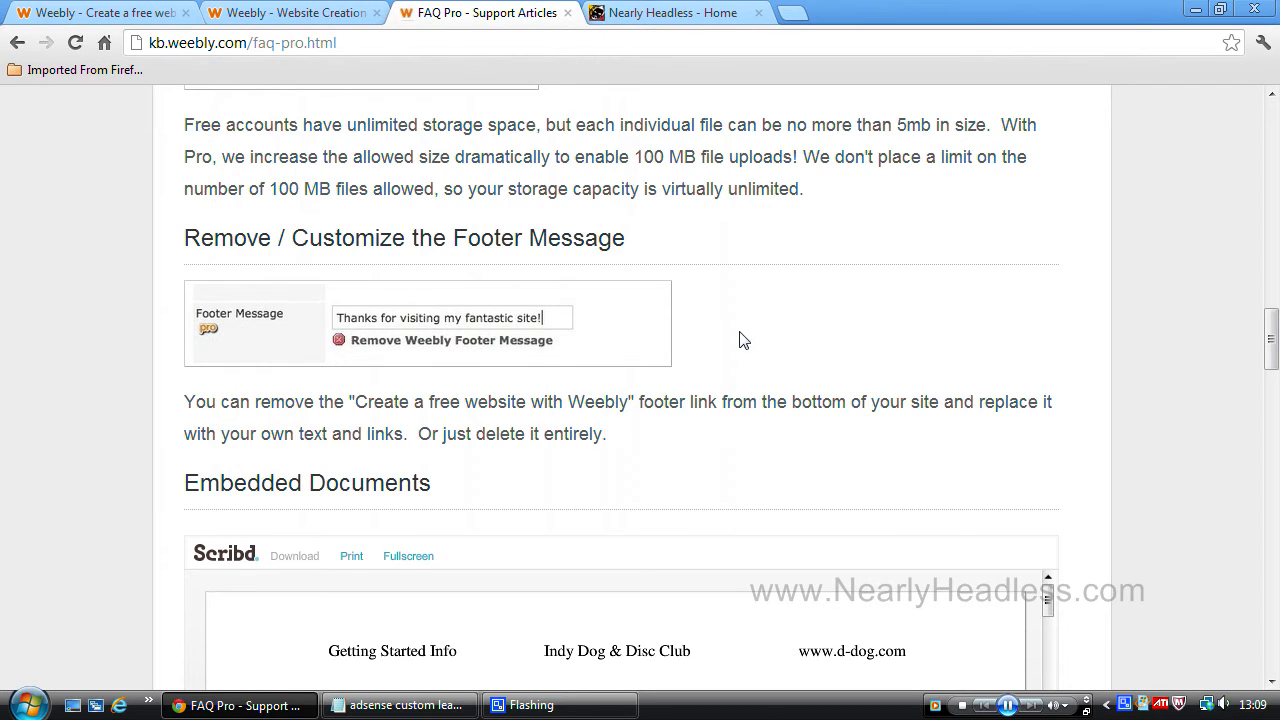
scroll(1149, 417, down, 4)
scroll(1180, 427, down, 5)
scroll(1180, 427, down, 5)
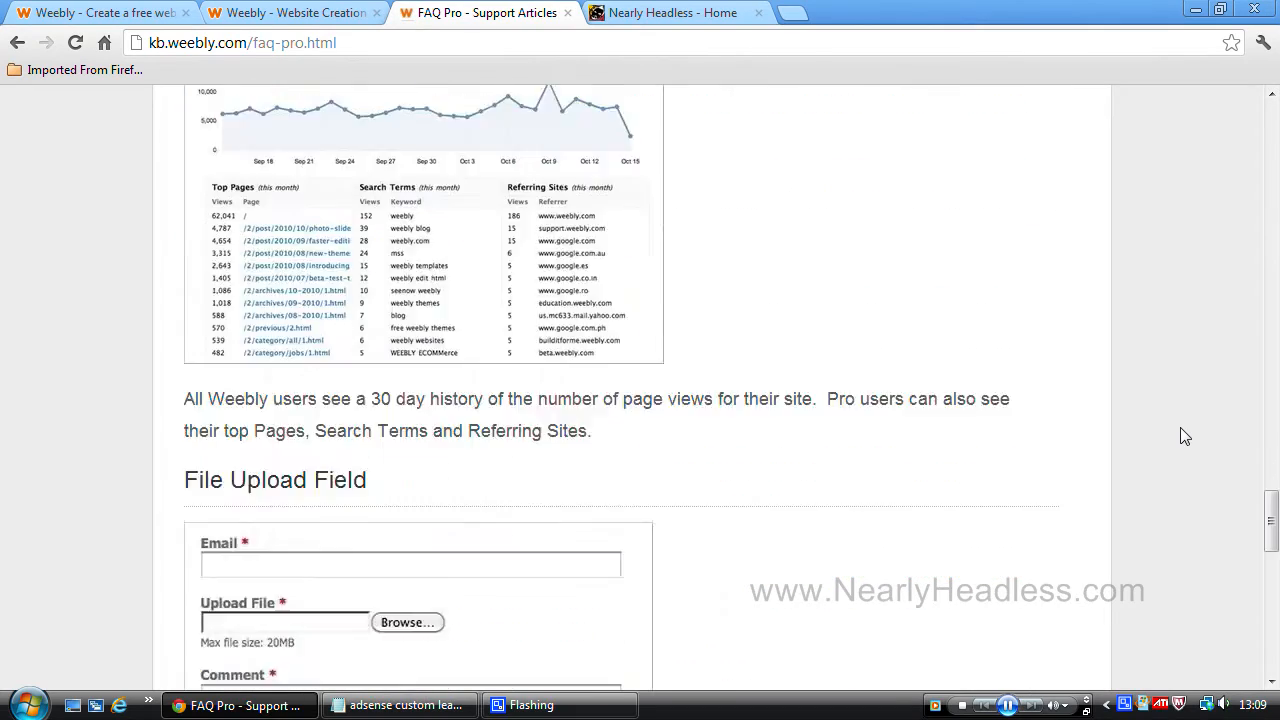
scroll(1180, 427, down, 5)
scroll(1180, 427, down, 2)
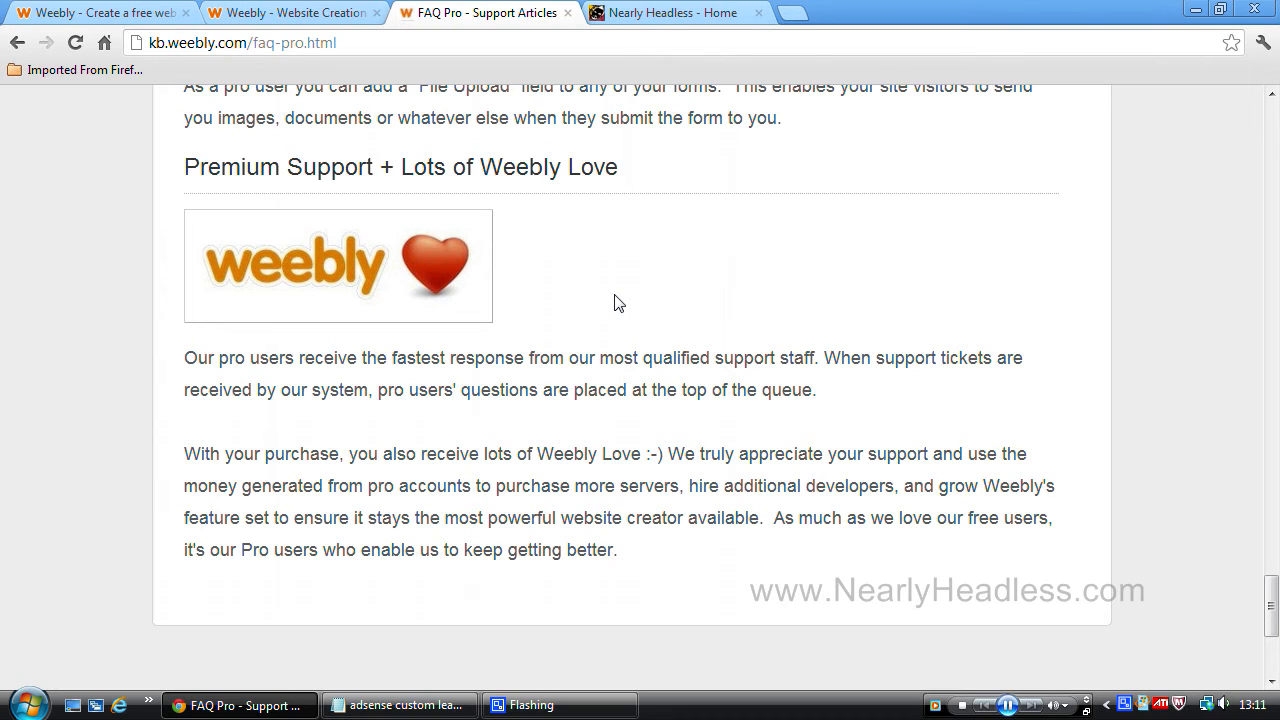
Step: Return to the site editor and cycle Revenue, Multimedia, then Basic element categories
click(296, 12)
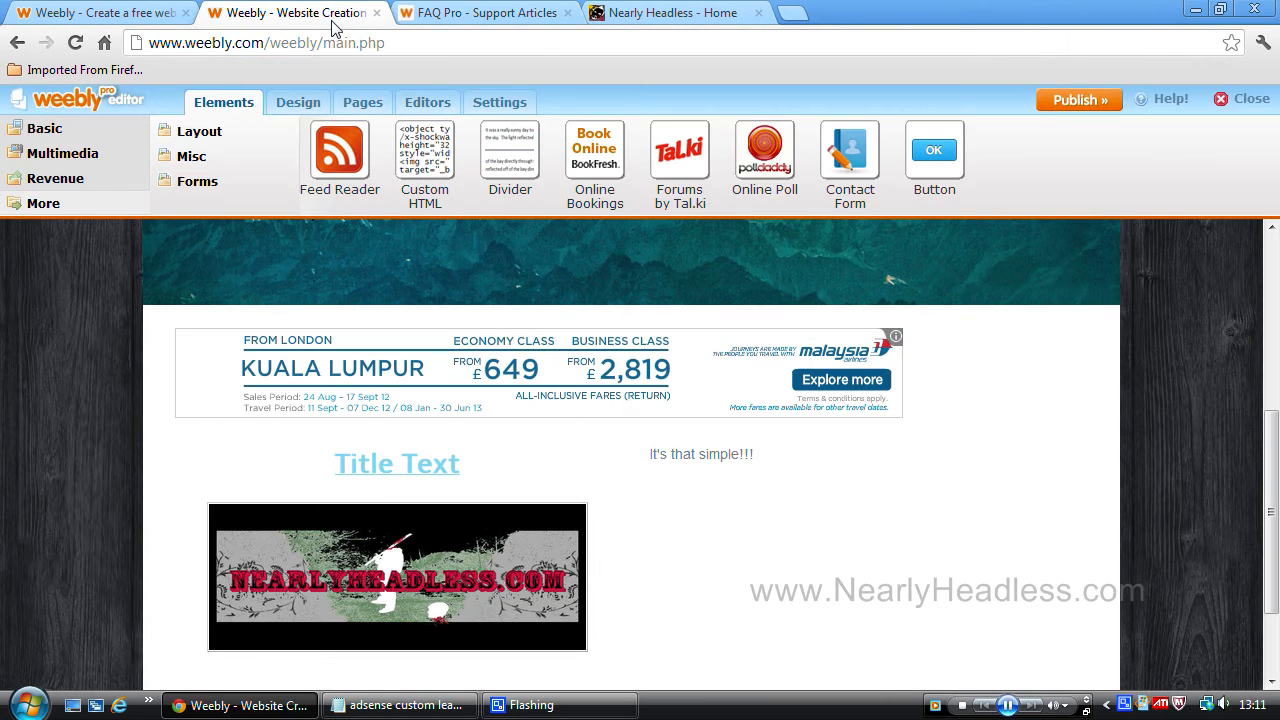
scroll(1158, 318, up, 5)
scroll(1158, 318, up, 5)
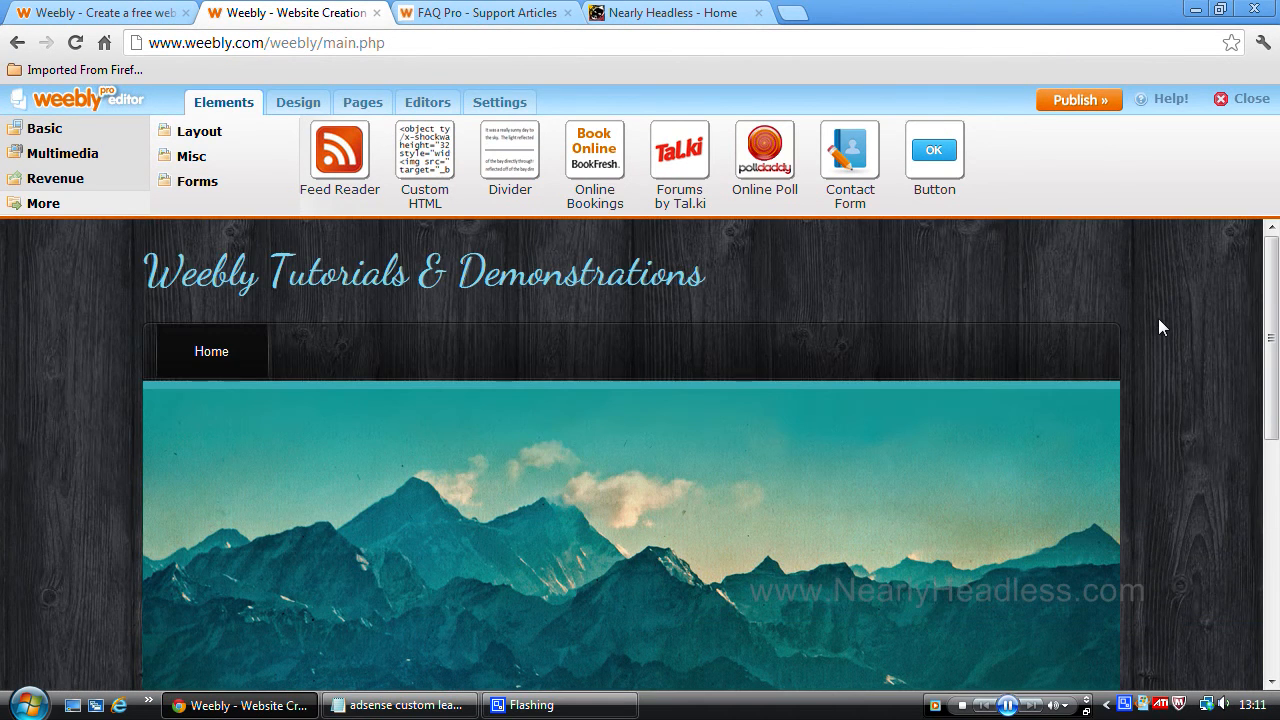
click(55, 178)
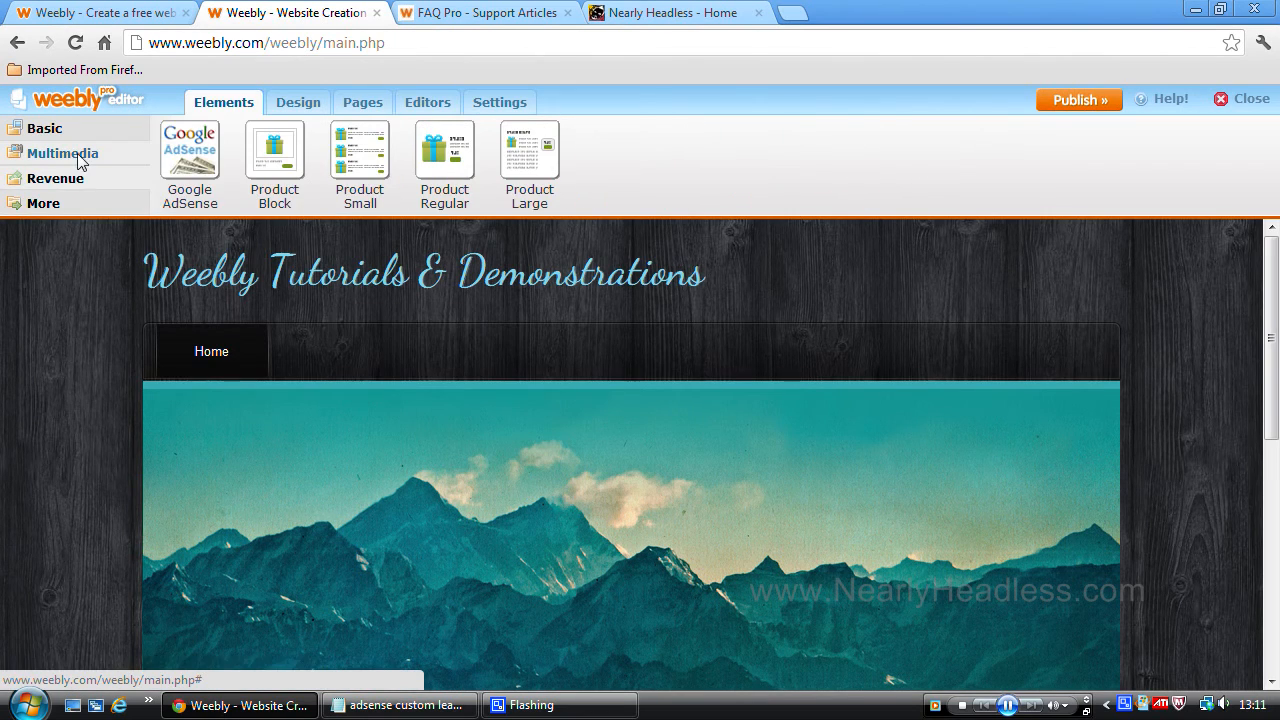
click(62, 153)
click(45, 128)
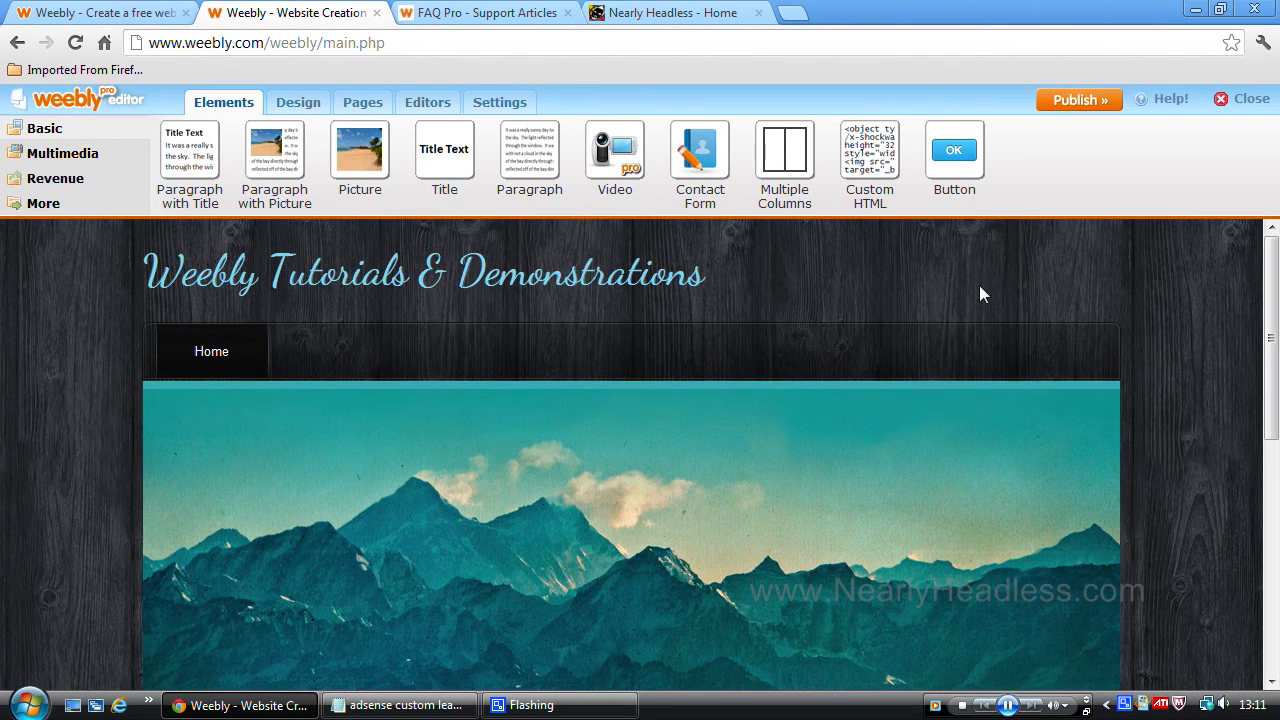
Step: Switch to the Nearly Headless - Home tab to view the finished site
click(680, 13)
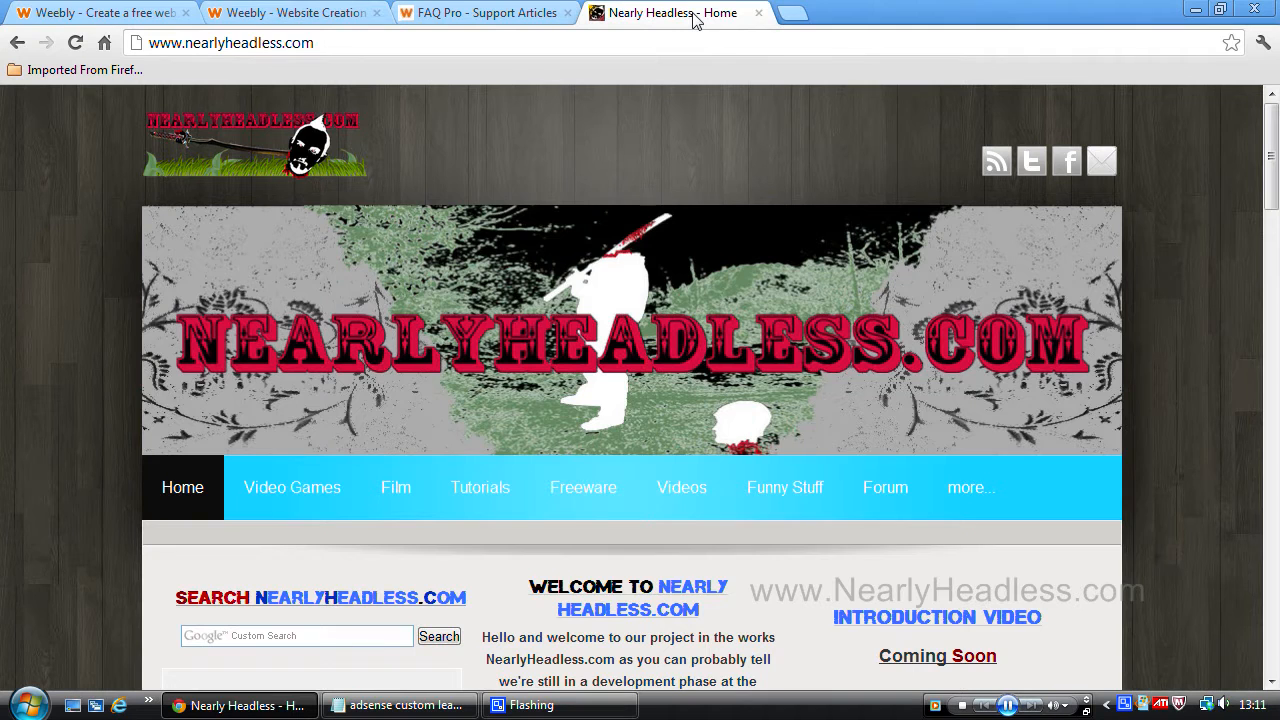
scroll(1222, 278, down, 4)
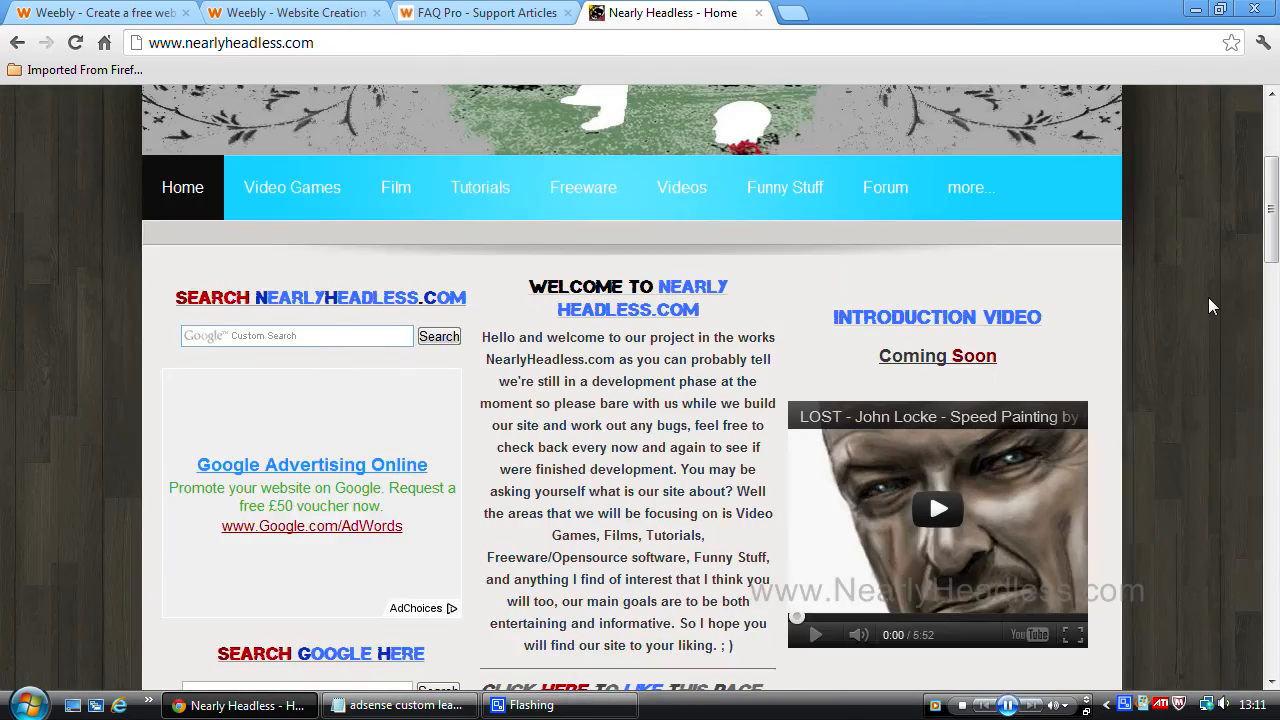
scroll(1208, 297, down, 3)
scroll(1208, 297, down, 3)
scroll(1208, 297, down, 3)
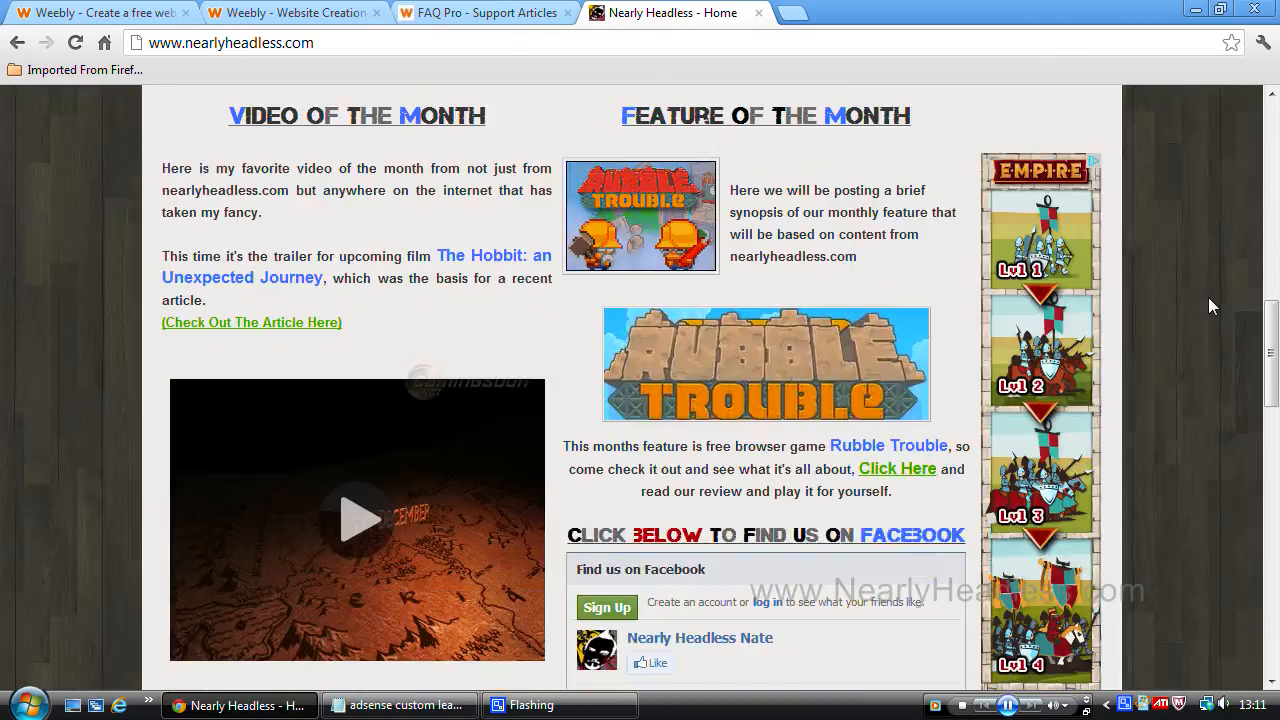
scroll(1208, 297, down, 3)
scroll(1208, 297, down, 4)
scroll(1208, 297, down, 3)
scroll(1208, 297, down, 4)
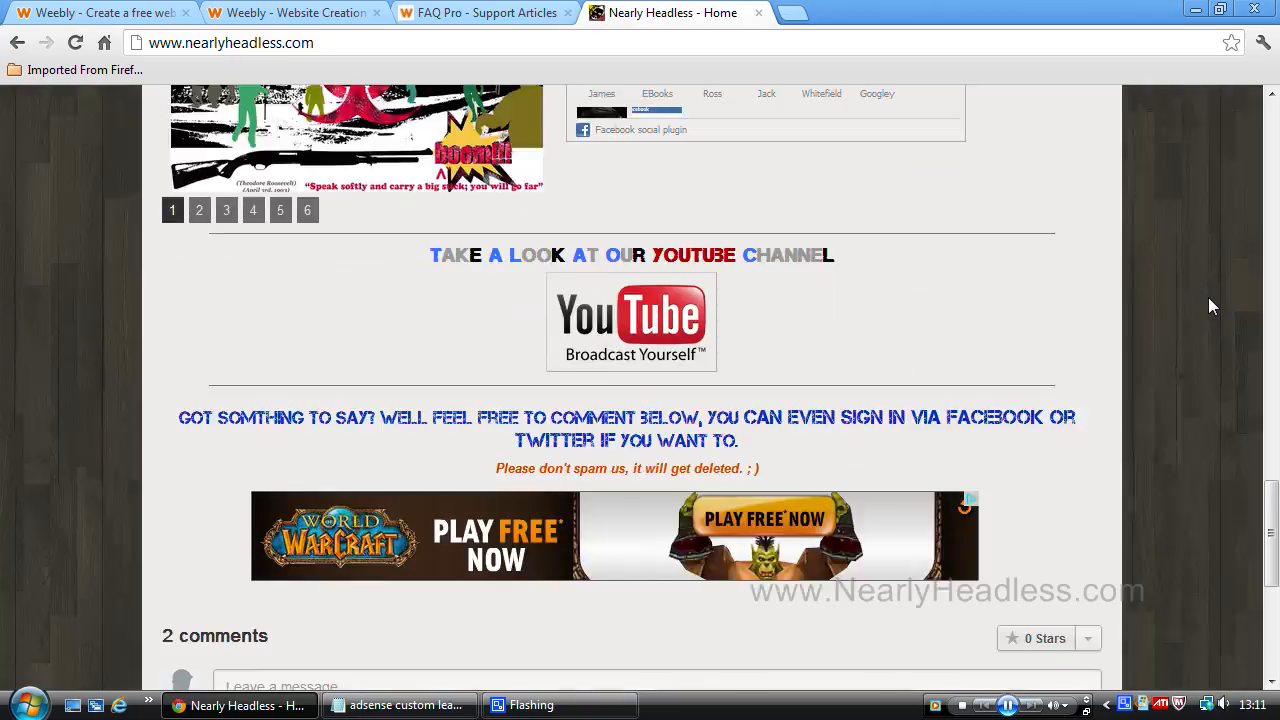
scroll(1208, 297, down, 4)
scroll(1208, 297, down, 1)
scroll(1208, 297, up, 2)
scroll(1208, 297, up, 1)
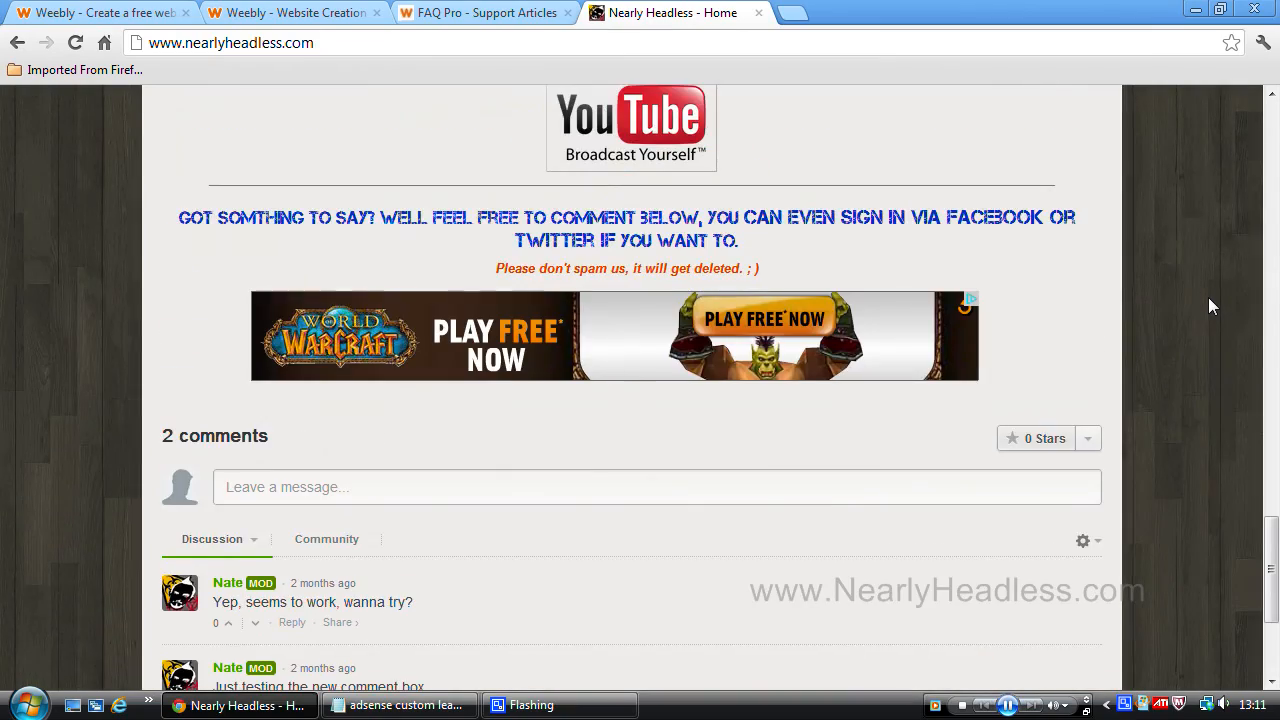
scroll(1208, 297, up, 1)
scroll(1208, 297, up, 3)
scroll(1208, 297, up, 3)
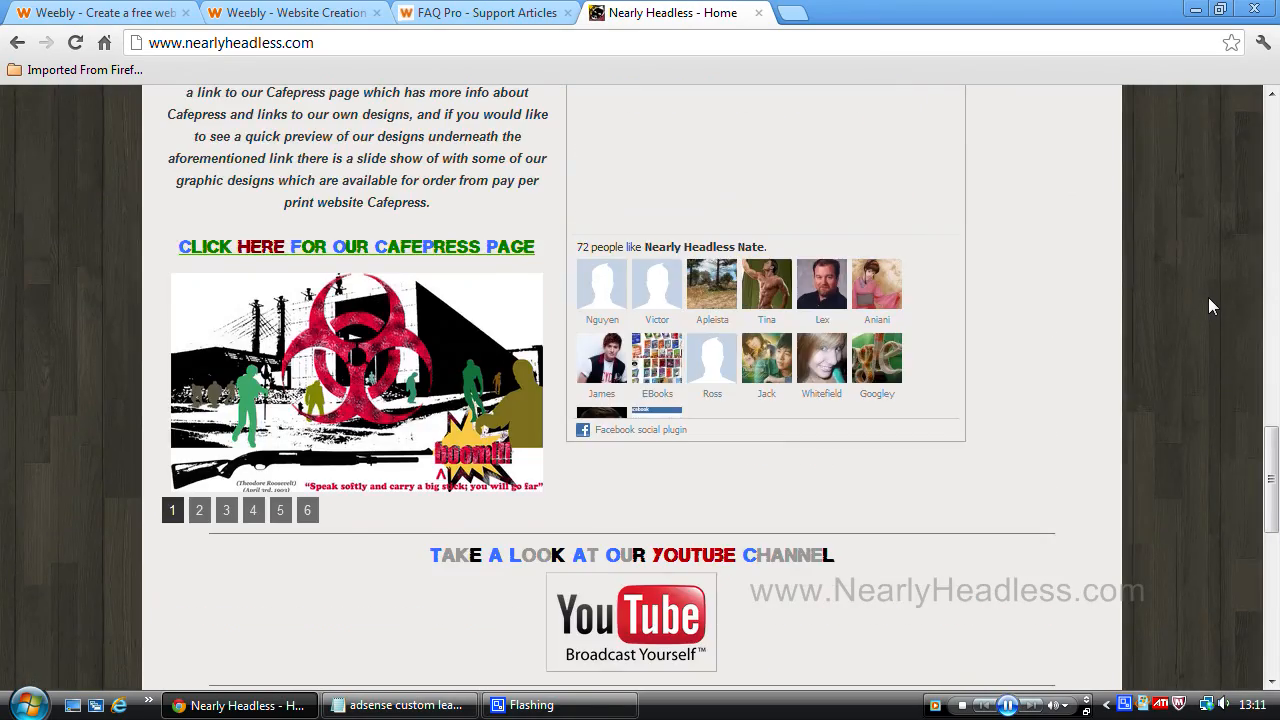
scroll(1208, 297, up, 4)
scroll(1208, 297, up, 4)
scroll(1208, 297, up, 3)
scroll(1208, 297, up, 2)
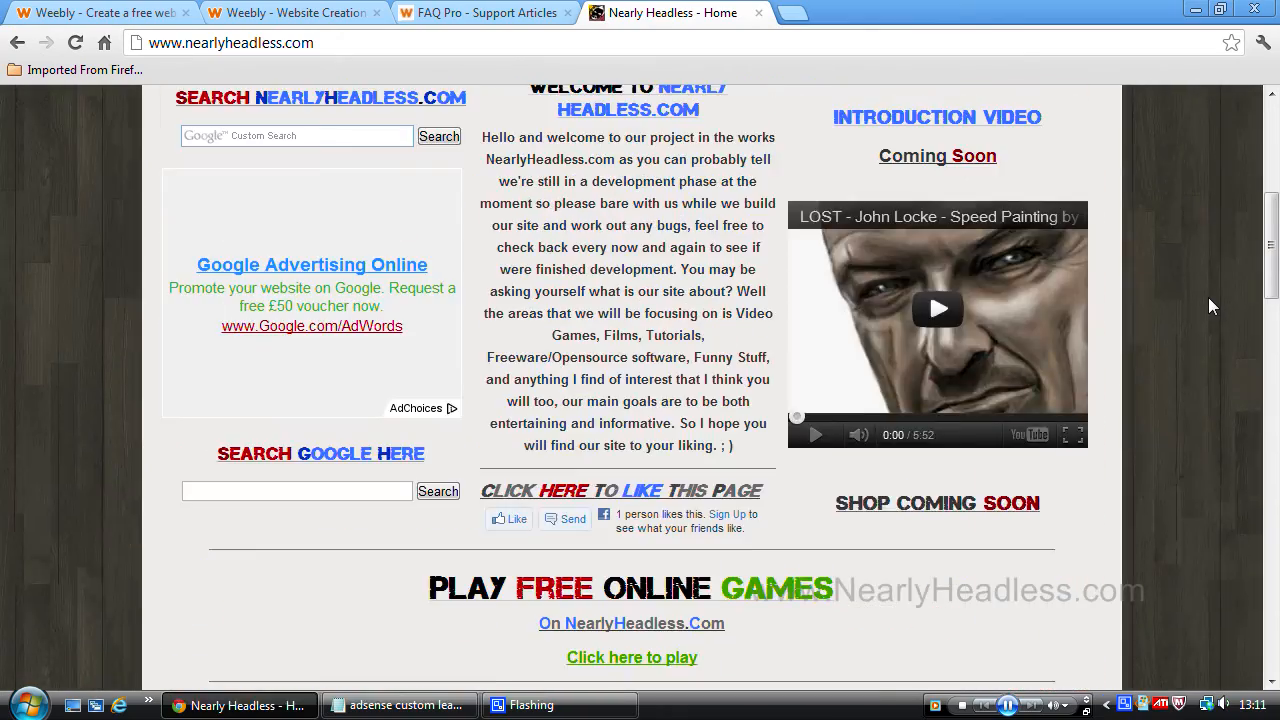
scroll(1208, 297, up, 3)
scroll(1208, 297, up, 1)
scroll(1208, 297, up, 1)
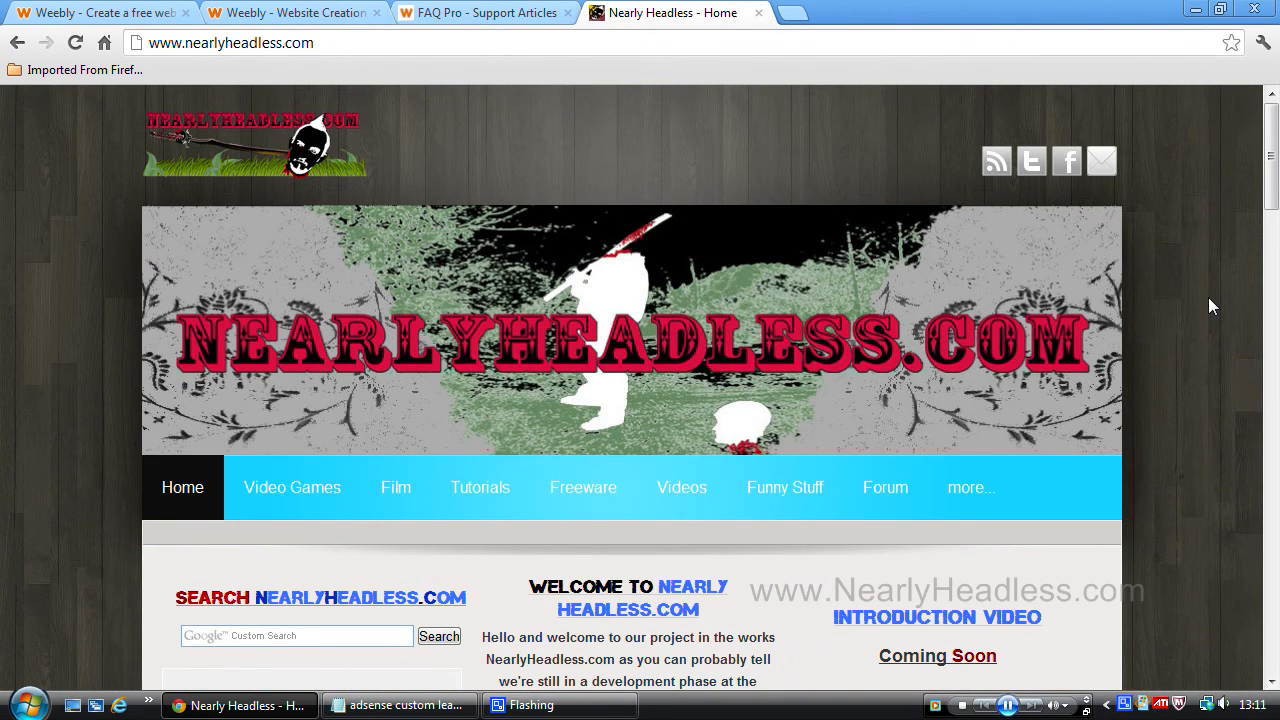